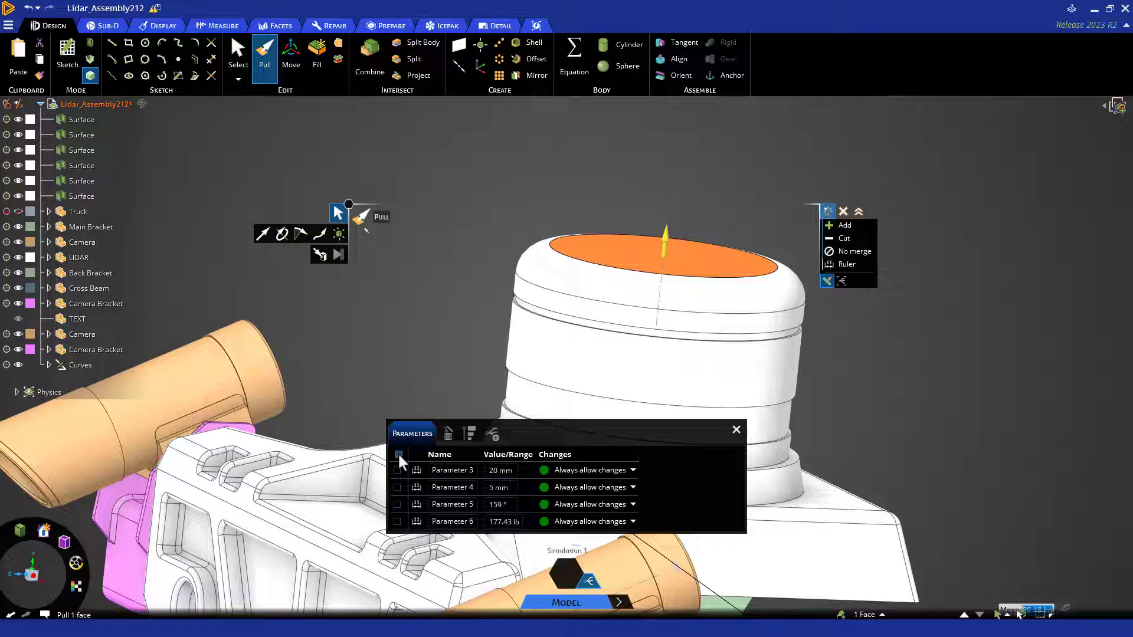
Delete Parameters 3–6 together and clear the lidar top-face selection
left_click(398, 454)
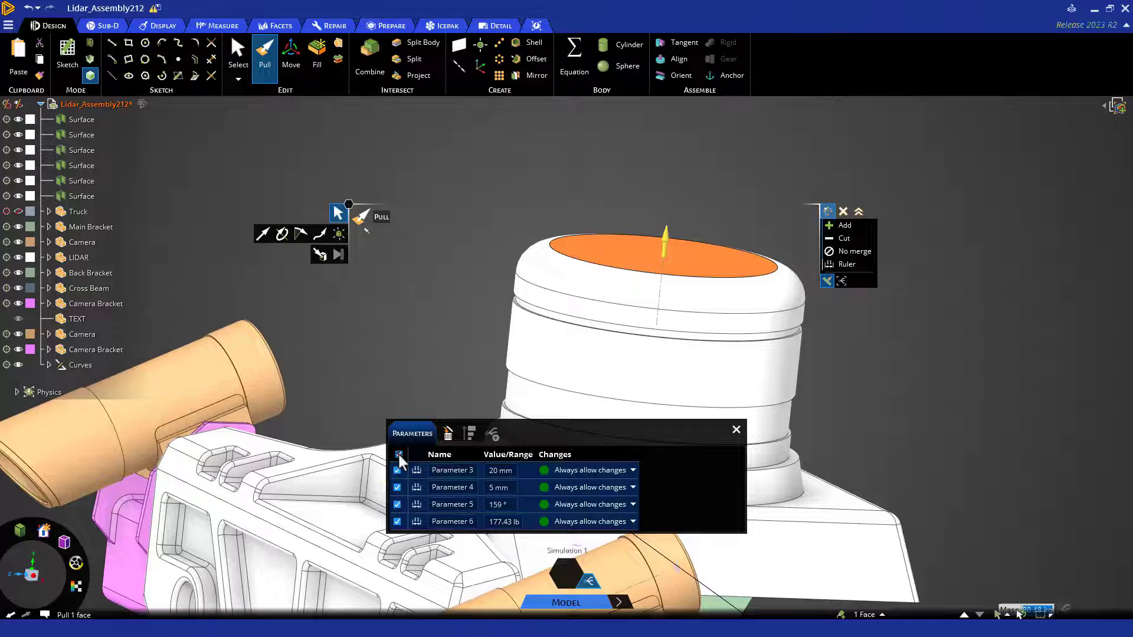
left_click(447, 435)
left_click(446, 432)
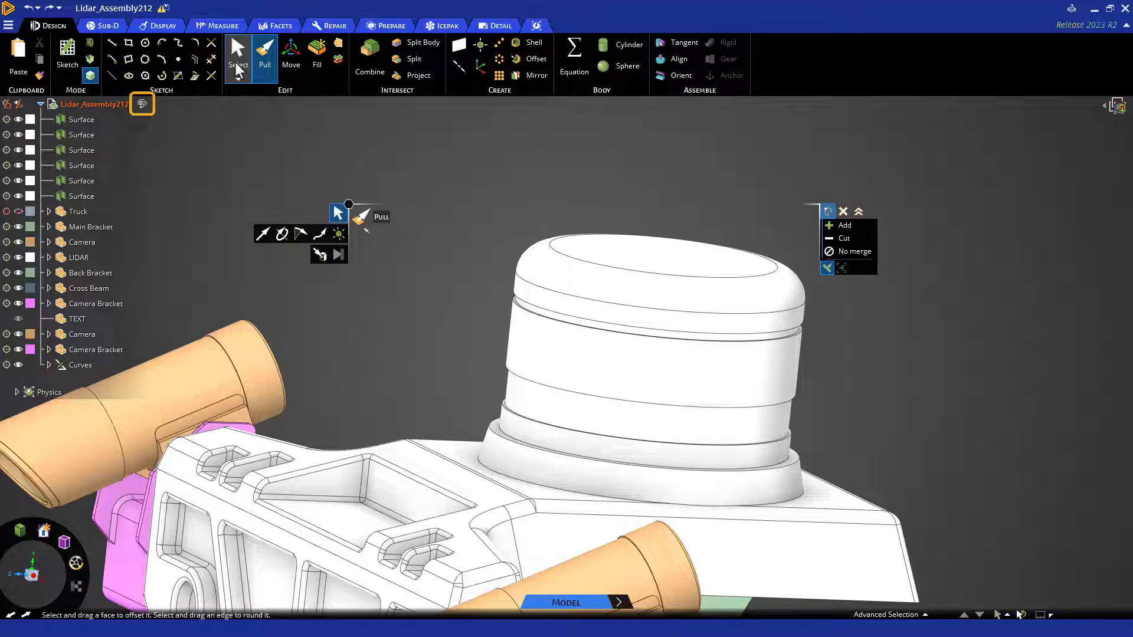
Enable history tracking on Lidar_Assembly212, then look over the Repair and Prepare tabs
left_click(238, 56)
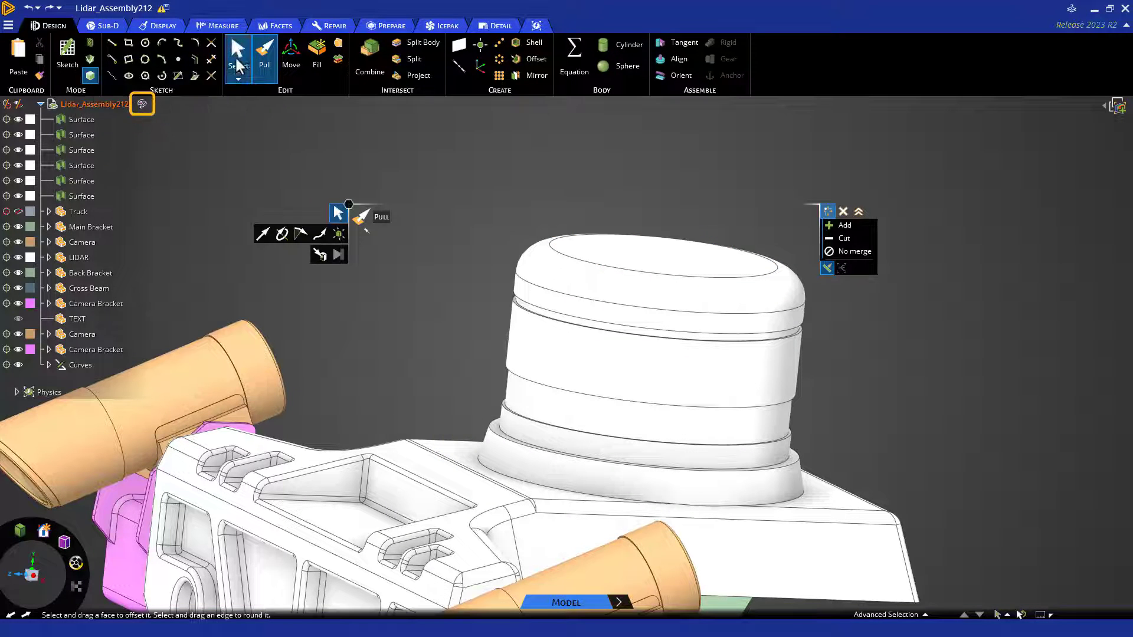
left_click(142, 105)
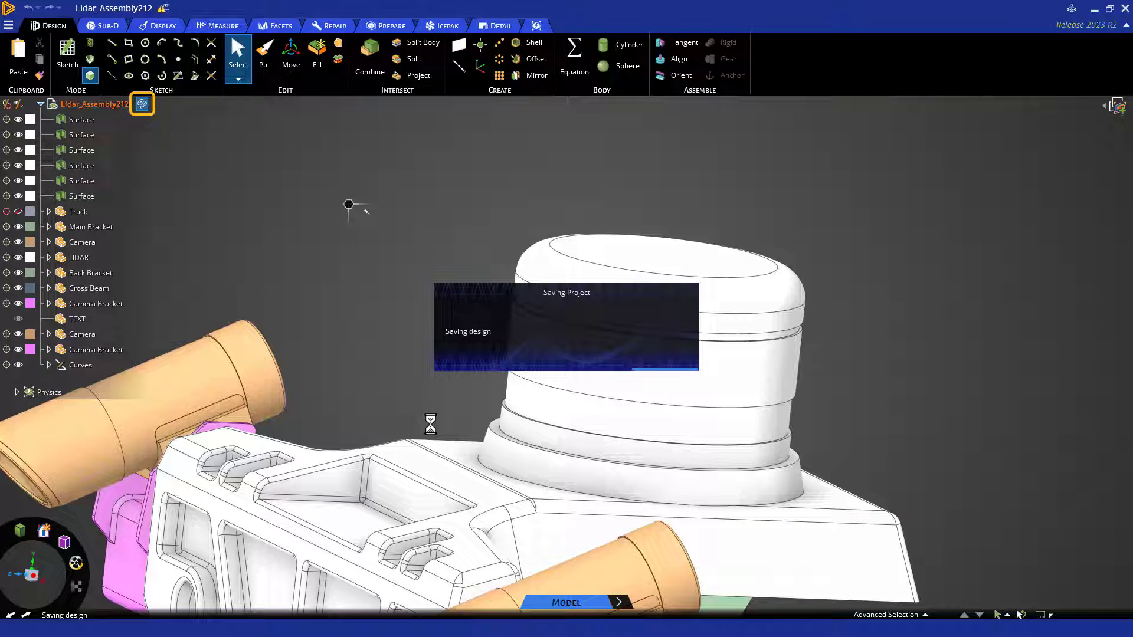
scroll(444, 434, "up", 3)
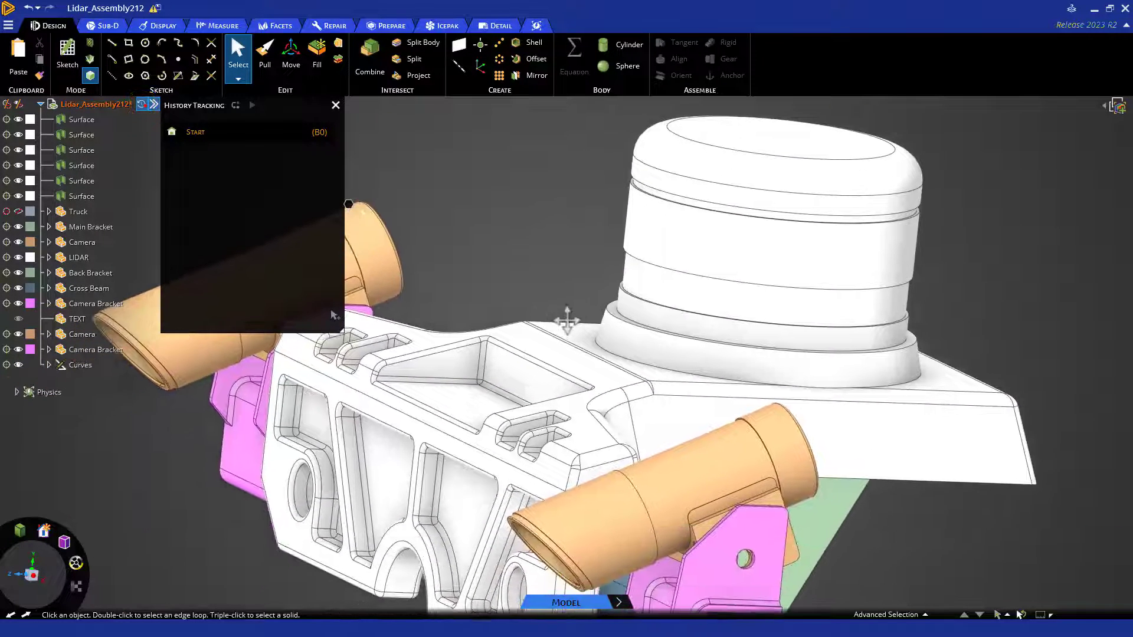
middle_click_drag(567, 321, 569, 300, "shift")
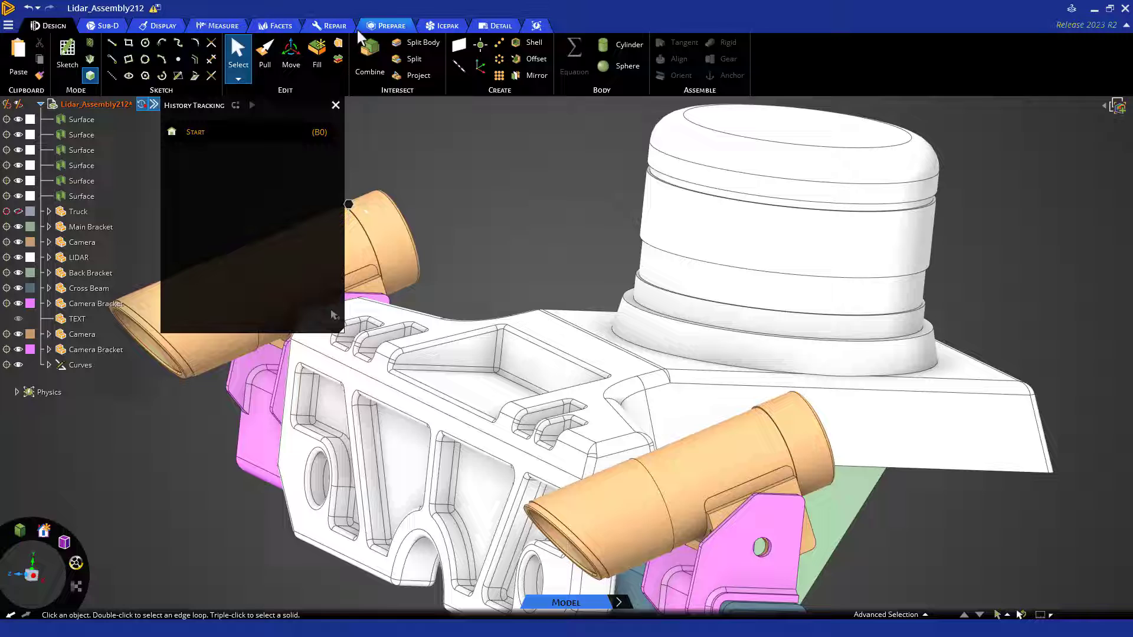
left_click(338, 27)
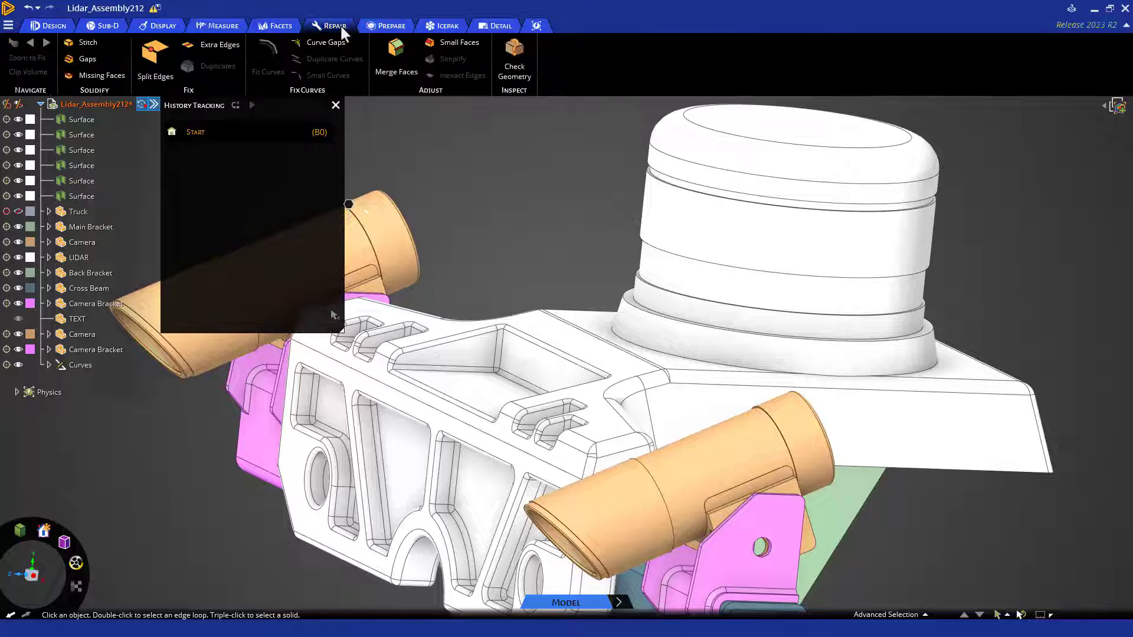
left_click(379, 27)
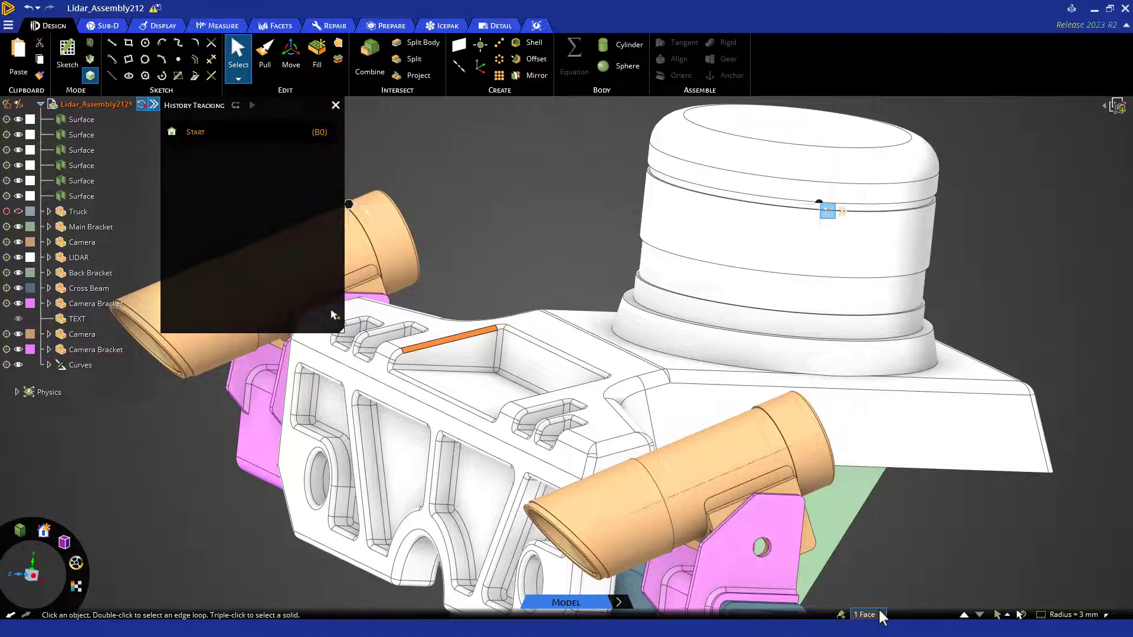
Fill away all 192 rounds of 3 mm picked with Power Select, then select the pocket's sloped face
left_click(866, 614)
left_click(795, 439)
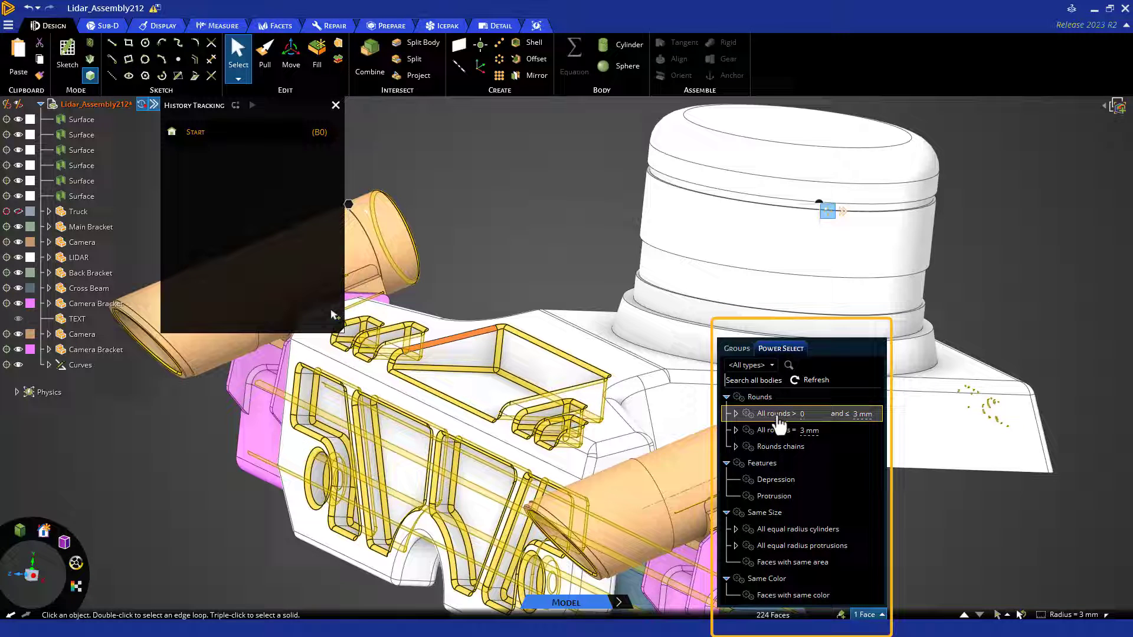
left_click(795, 440)
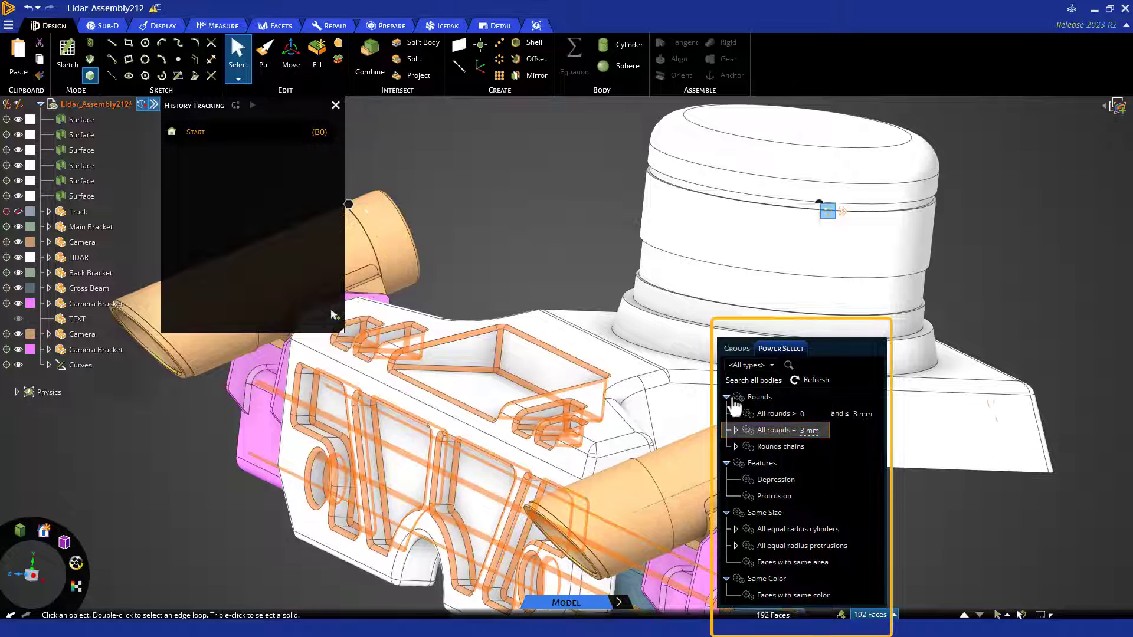
left_click(324, 71)
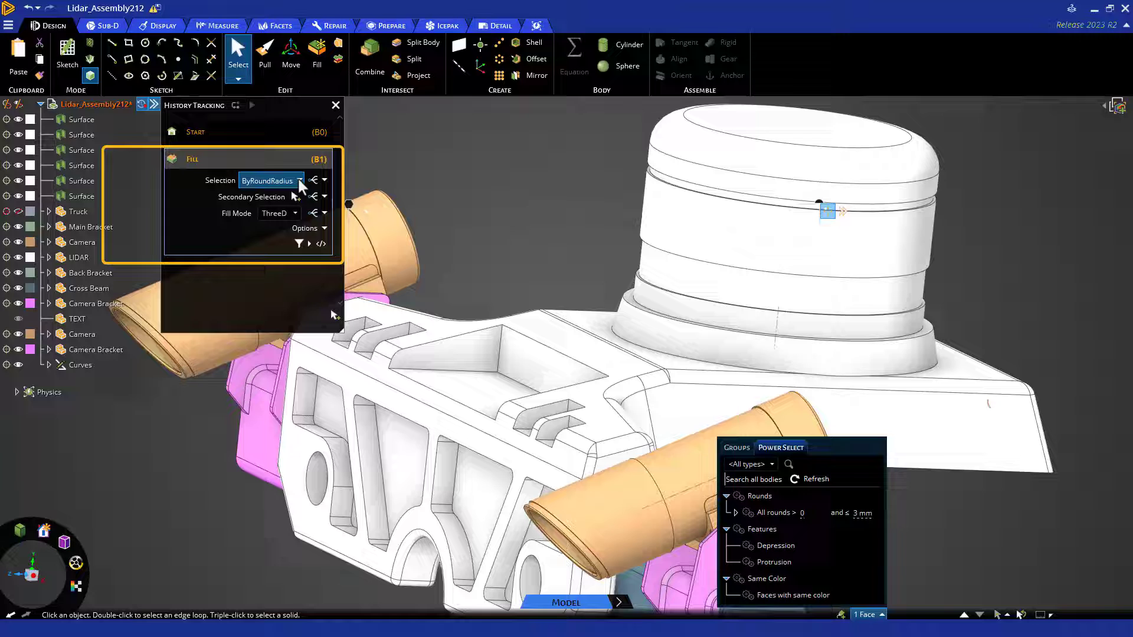
left_click(279, 162)
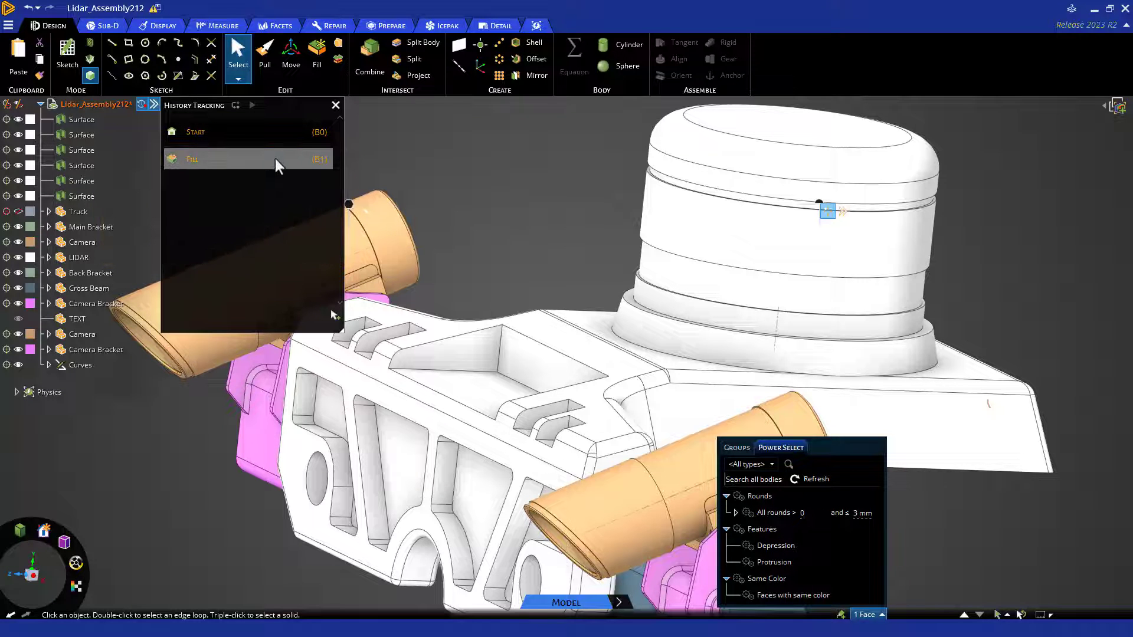
left_click(493, 370)
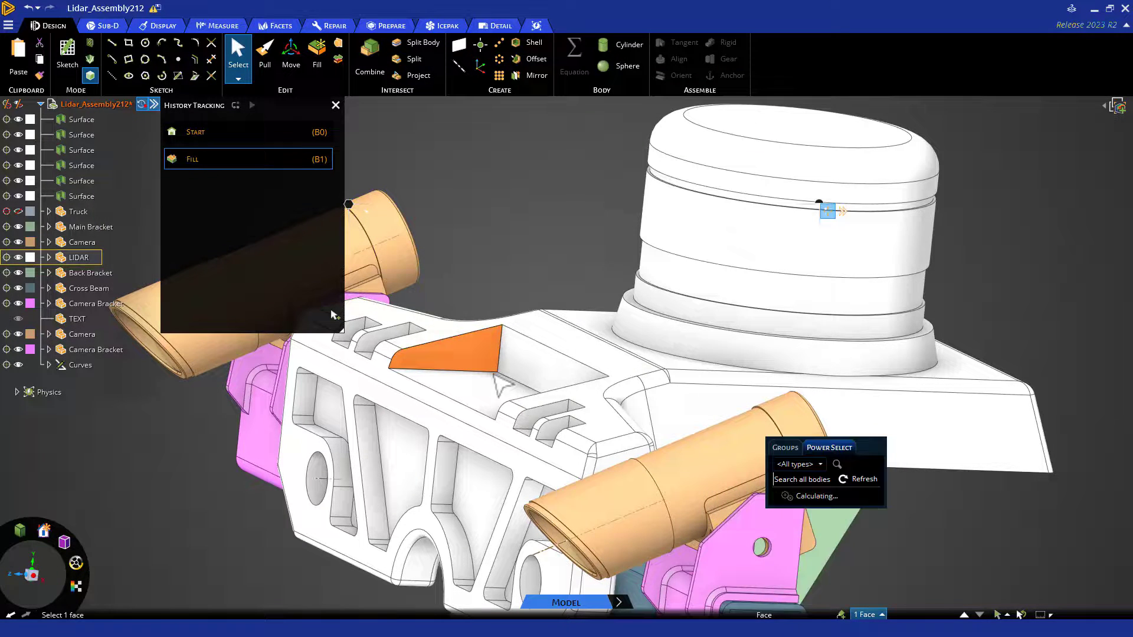
Draw three connected lines in the pocket forming a triangle with a 71 mm base
left_click(554, 407, "ctrl")
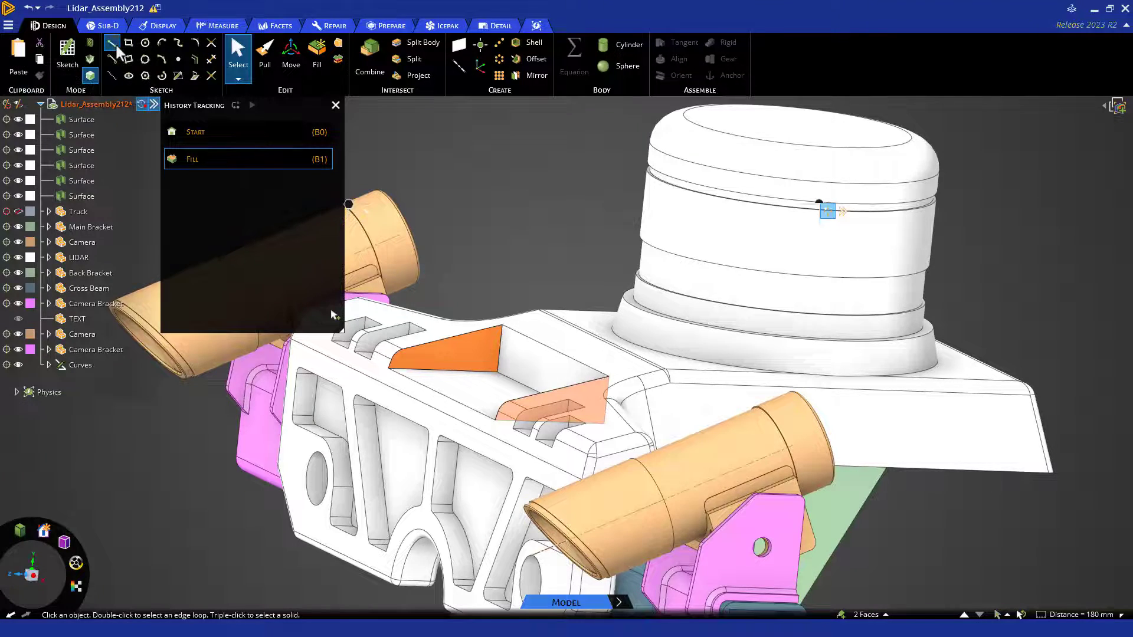
left_click(112, 45)
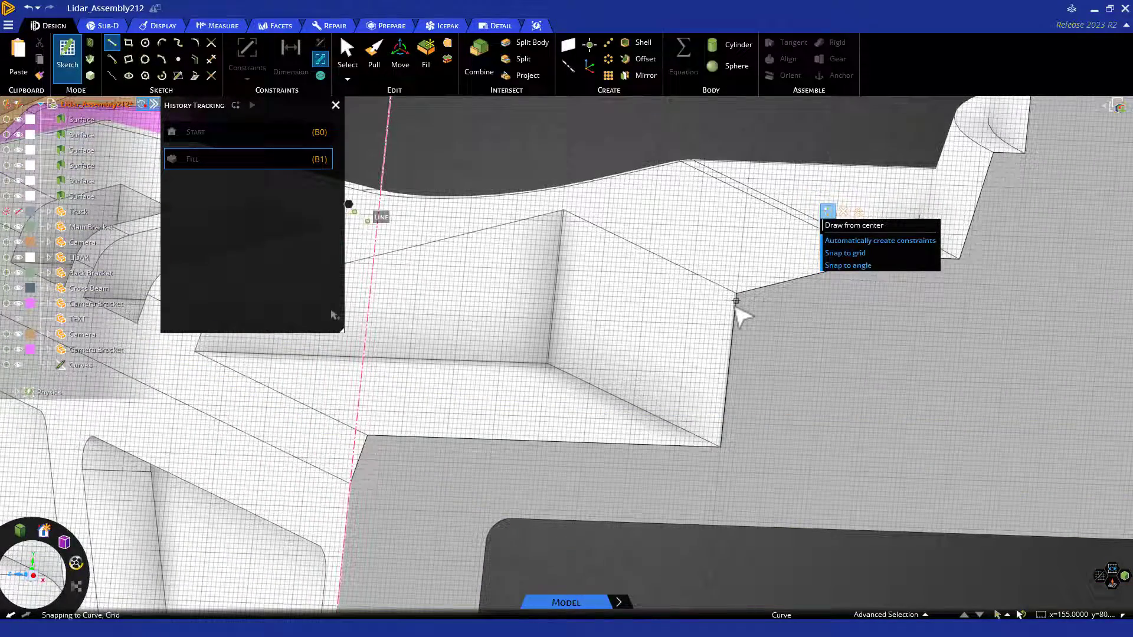
left_click(734, 328)
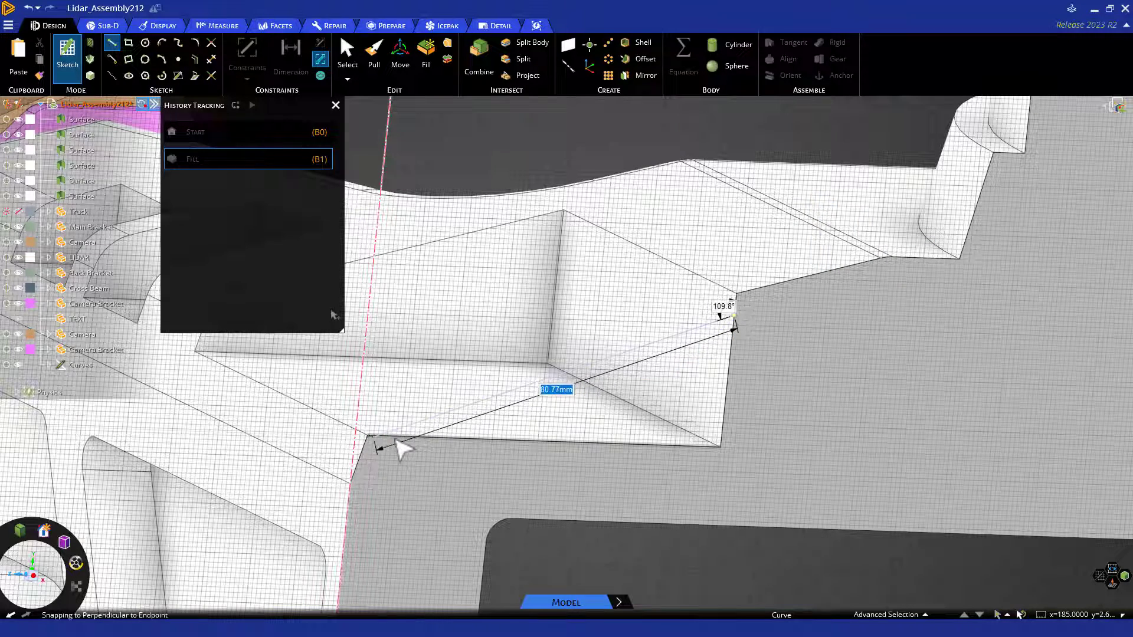
left_click(719, 447)
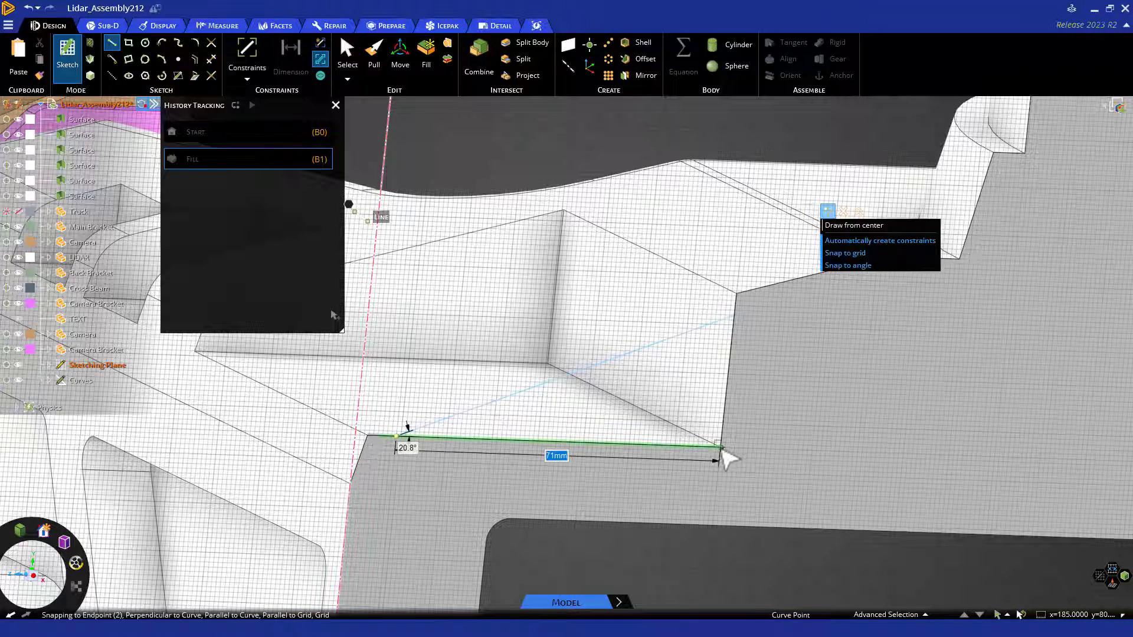
left_click(734, 317)
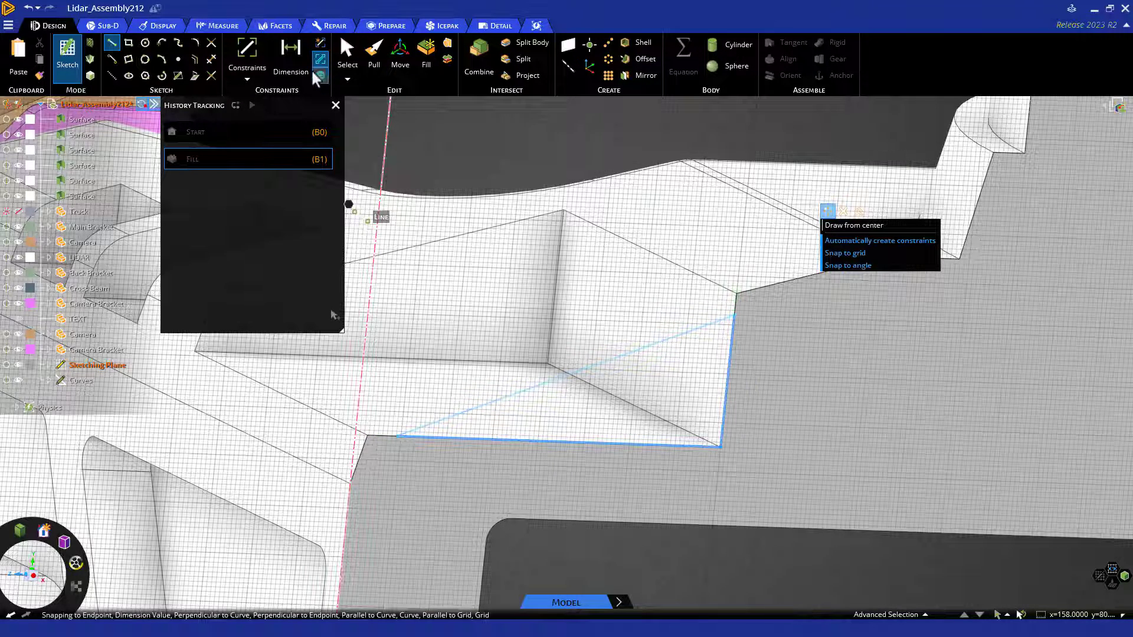
Drag the triangle's diagonal and its endpoints to lengthen the base and flatten the slope
left_click(347, 54)
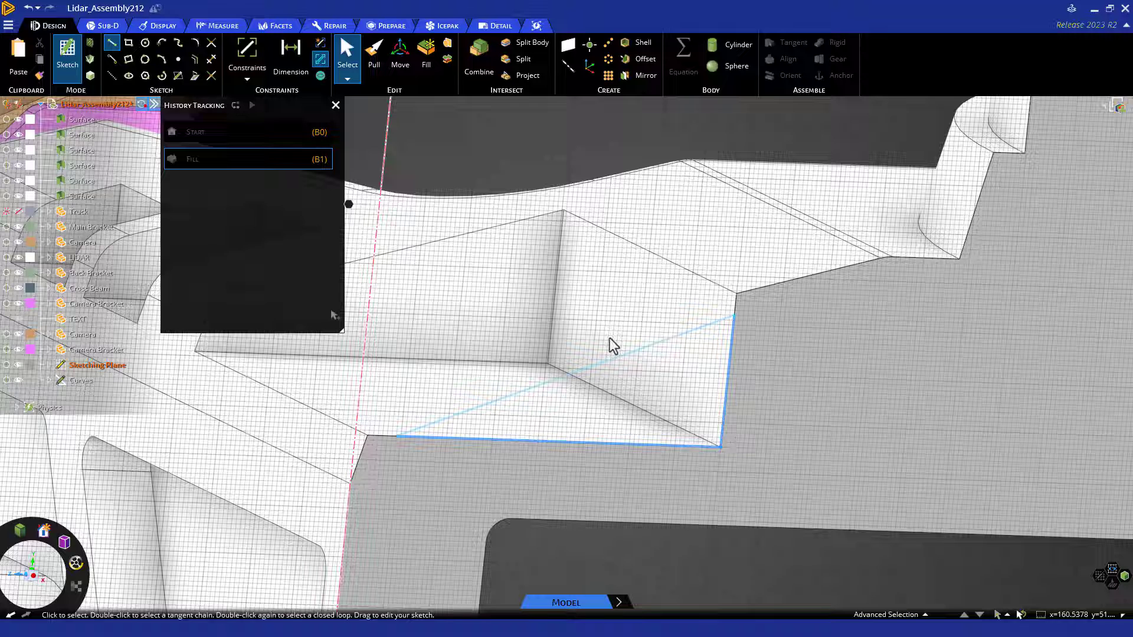
left_click(619, 362)
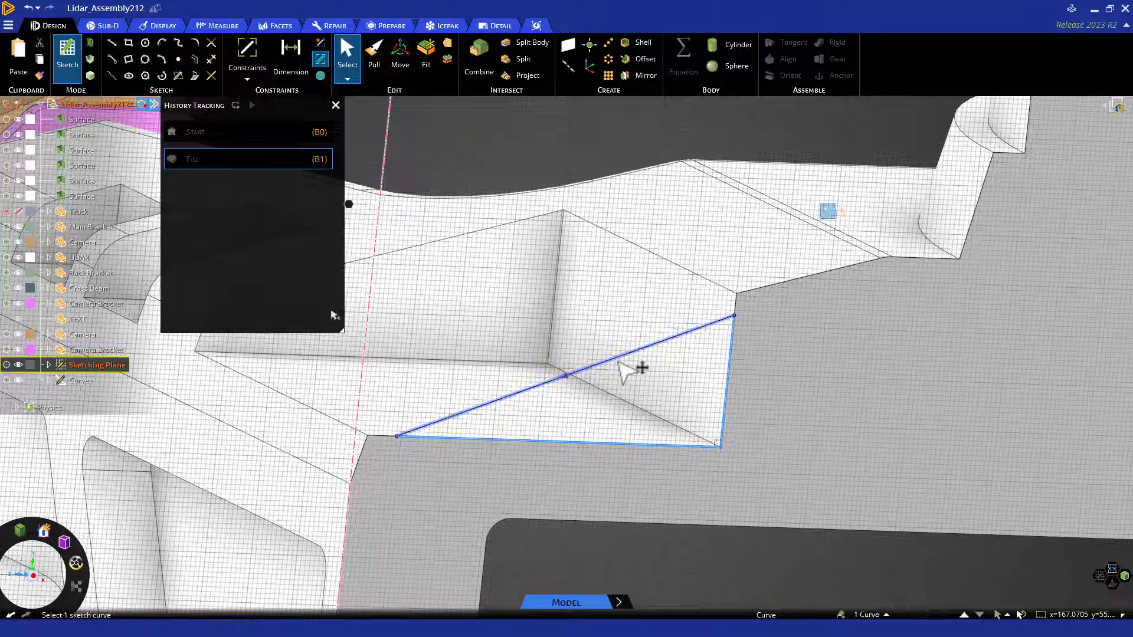
left_click(637, 443)
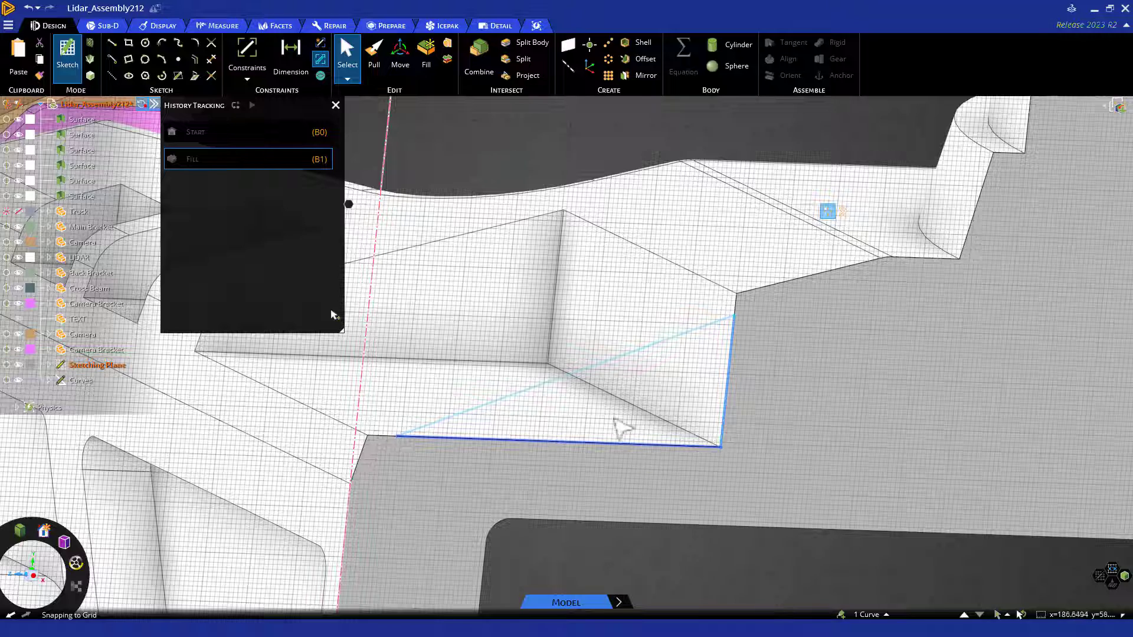
mouse_move(599, 370)
left_mouse_down()
mouse_move(575, 279)
mouse_move(602, 343)
mouse_move(655, 397)
mouse_move(627, 334)
mouse_move(647, 377)
left_mouse_up()
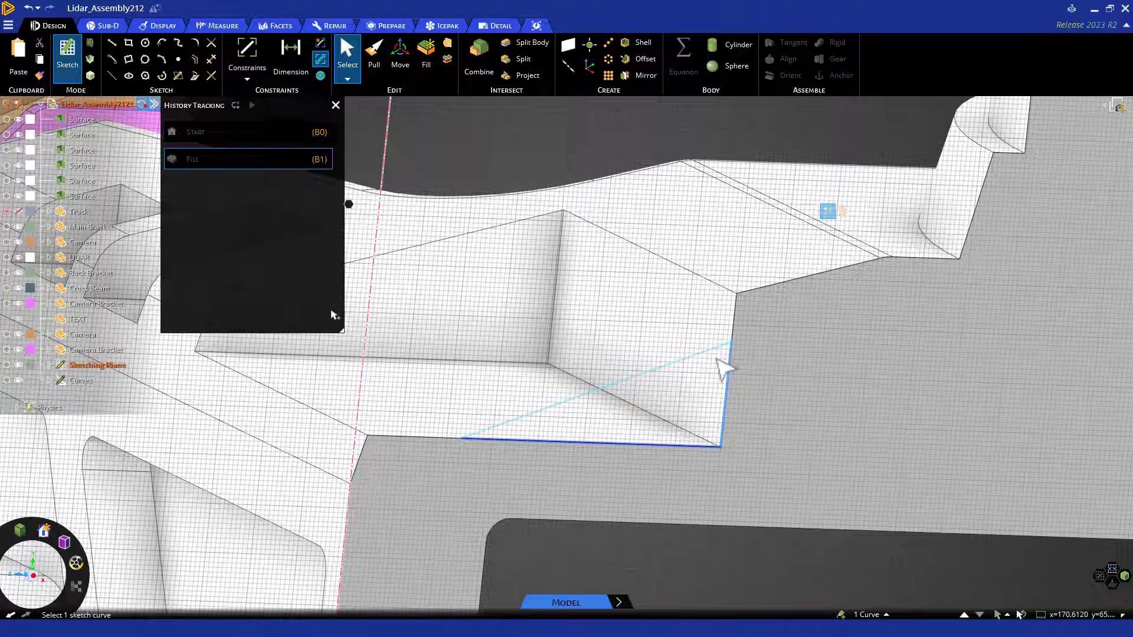
mouse_move(735, 349)
left_mouse_down()
mouse_move(736, 262)
mouse_move(735, 321)
left_mouse_up()
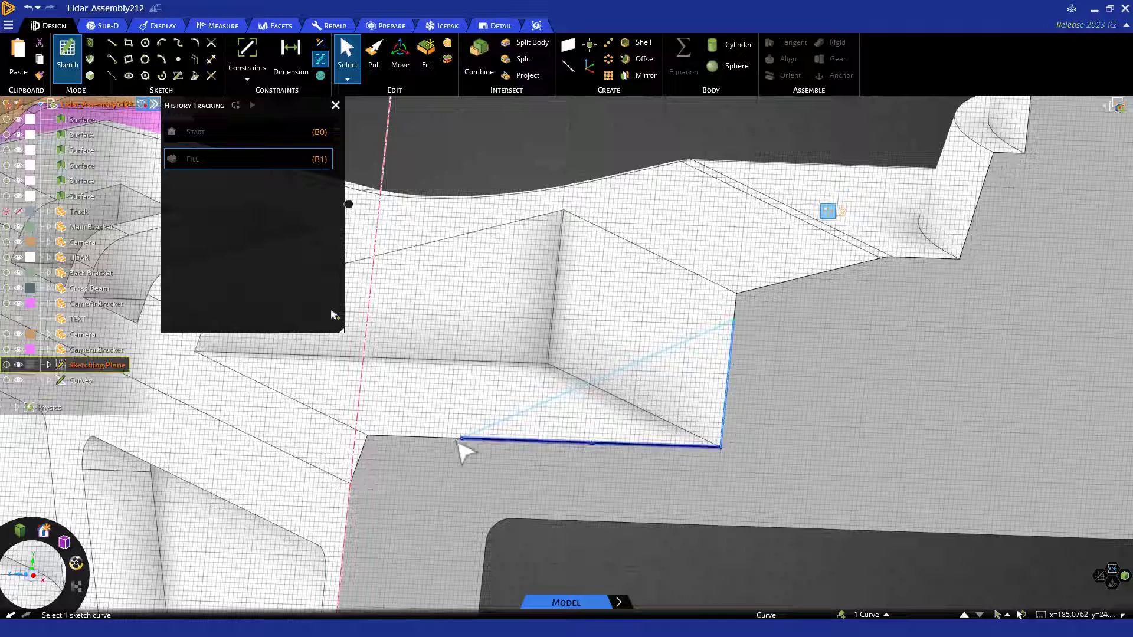
mouse_move(462, 442)
left_mouse_down()
mouse_move(534, 450)
mouse_move(465, 450)
mouse_move(451, 394)
mouse_move(455, 447)
mouse_move(397, 442)
mouse_move(407, 431)
left_mouse_up()
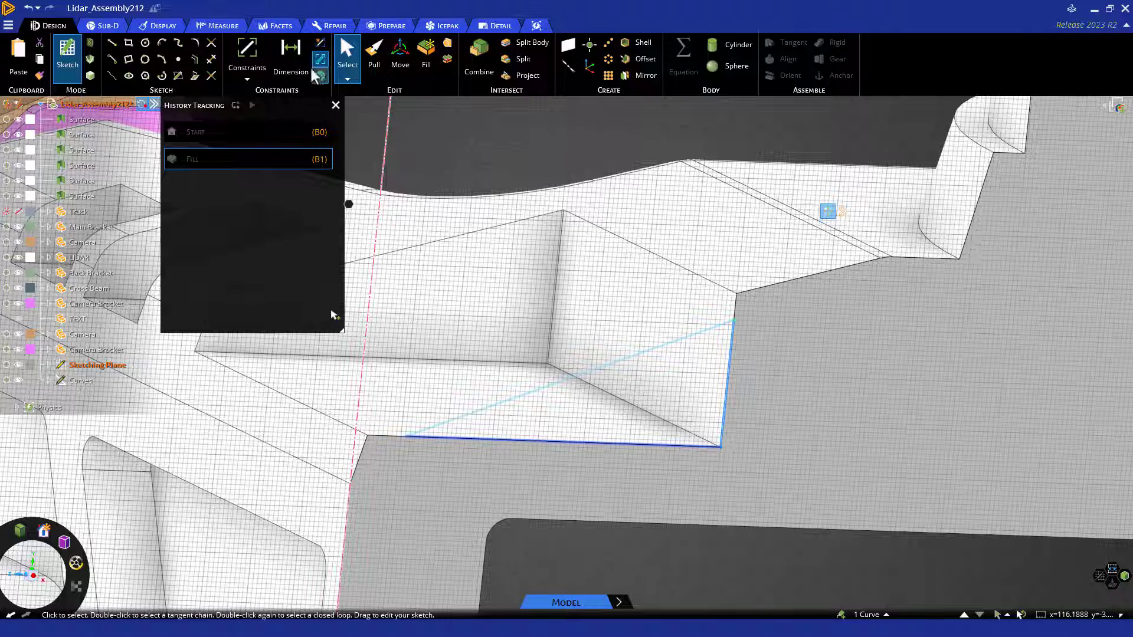
Dimension the triangle's bottom edge at 69 mm
left_click(246, 80)
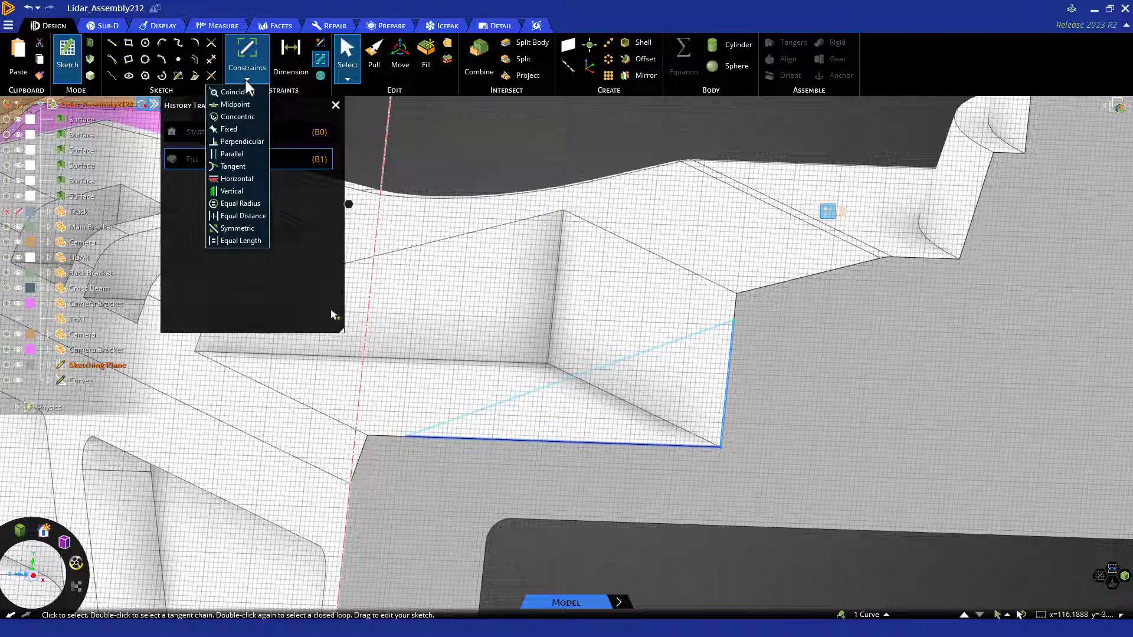
left_click(247, 84)
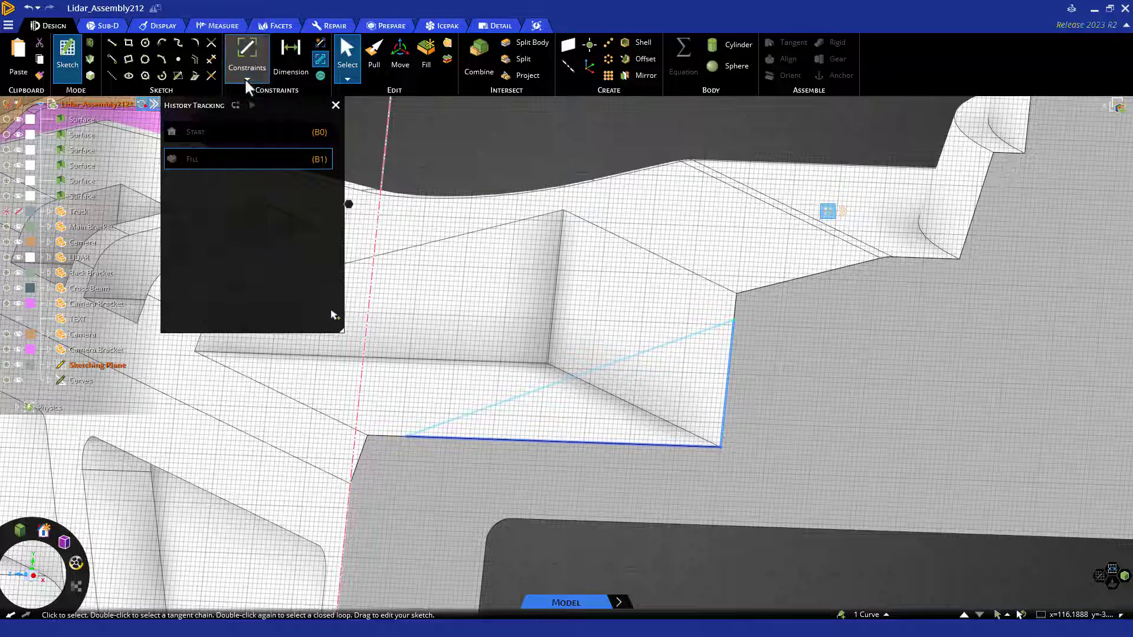
left_click(288, 79)
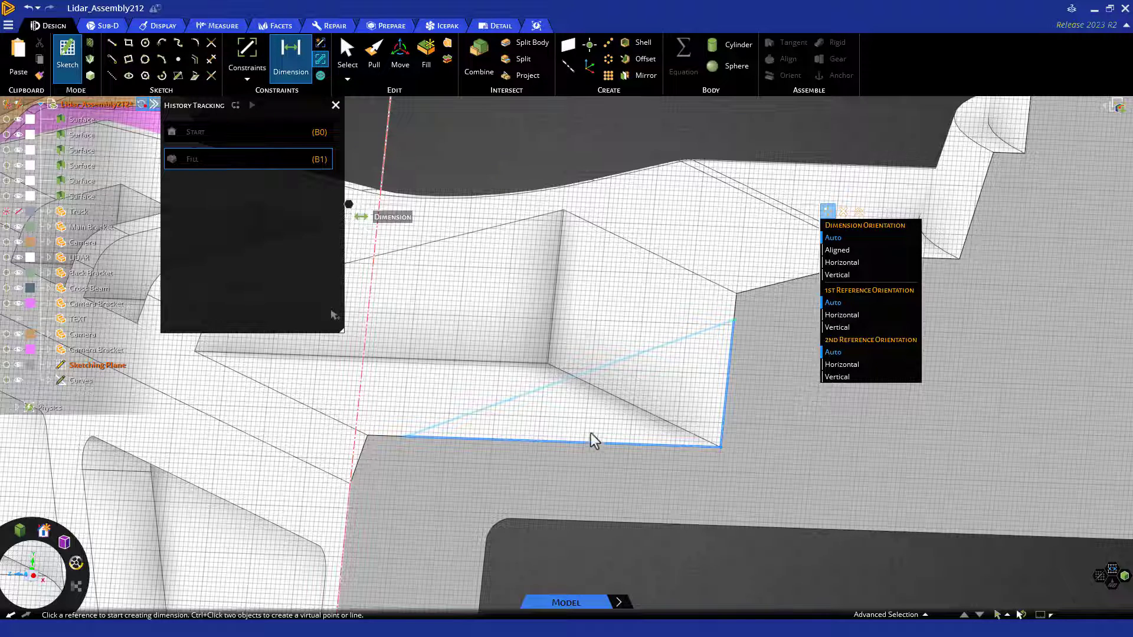
left_click(594, 450)
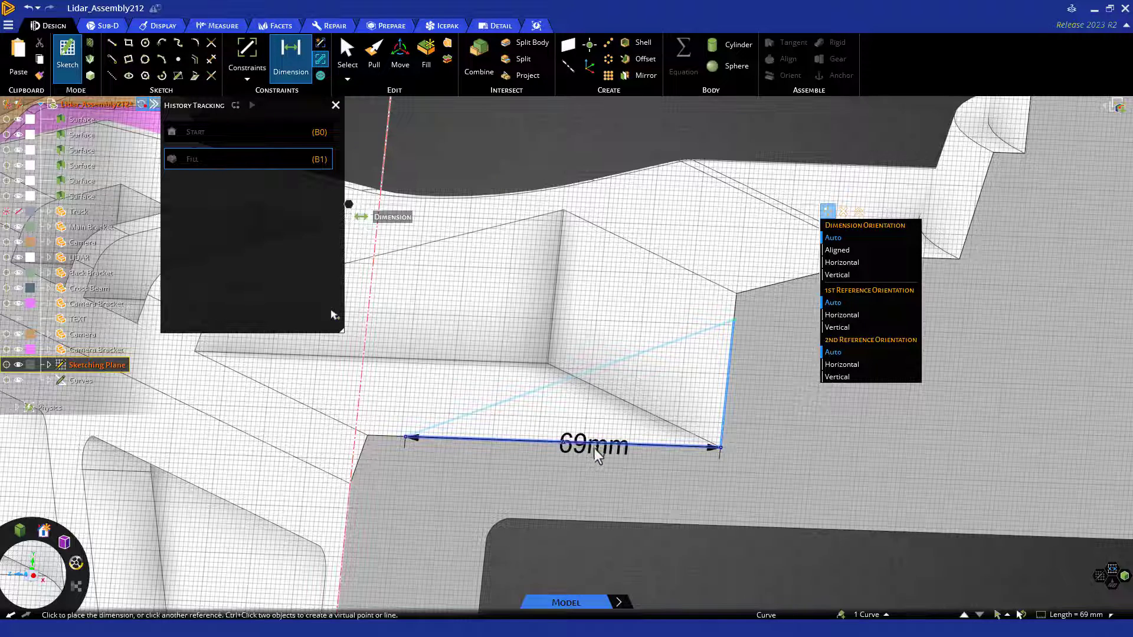
left_click(570, 490)
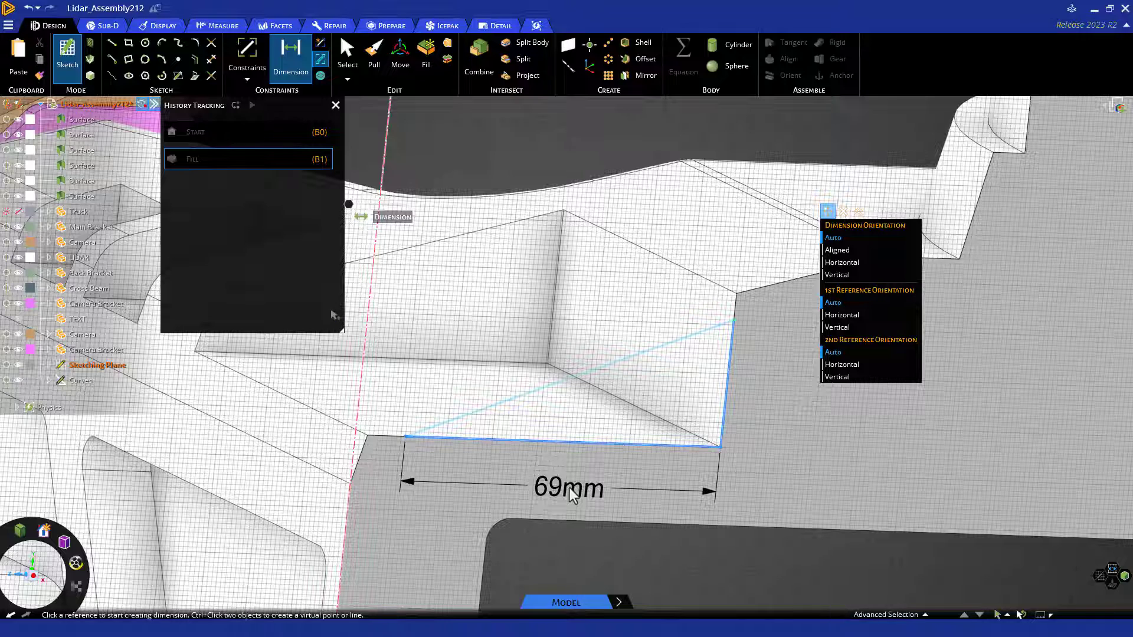
key("Escape")
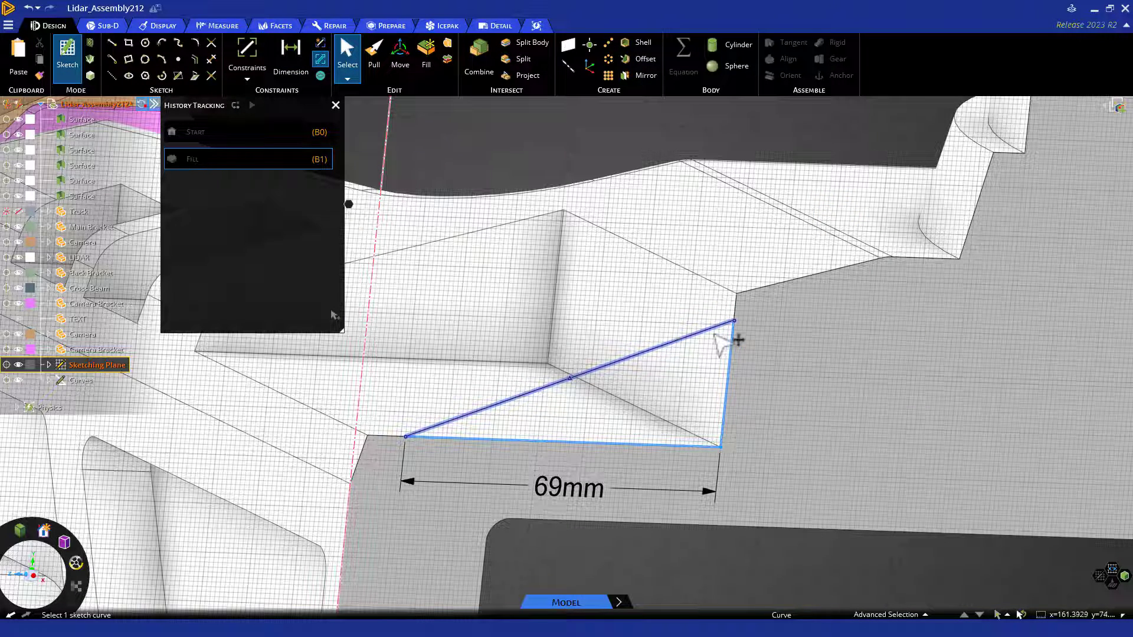
Snap the diagonal's lower end onto the base, then add 4.45 mm height and 21.4° angle dimensions
left_click(732, 323)
left_click(751, 307)
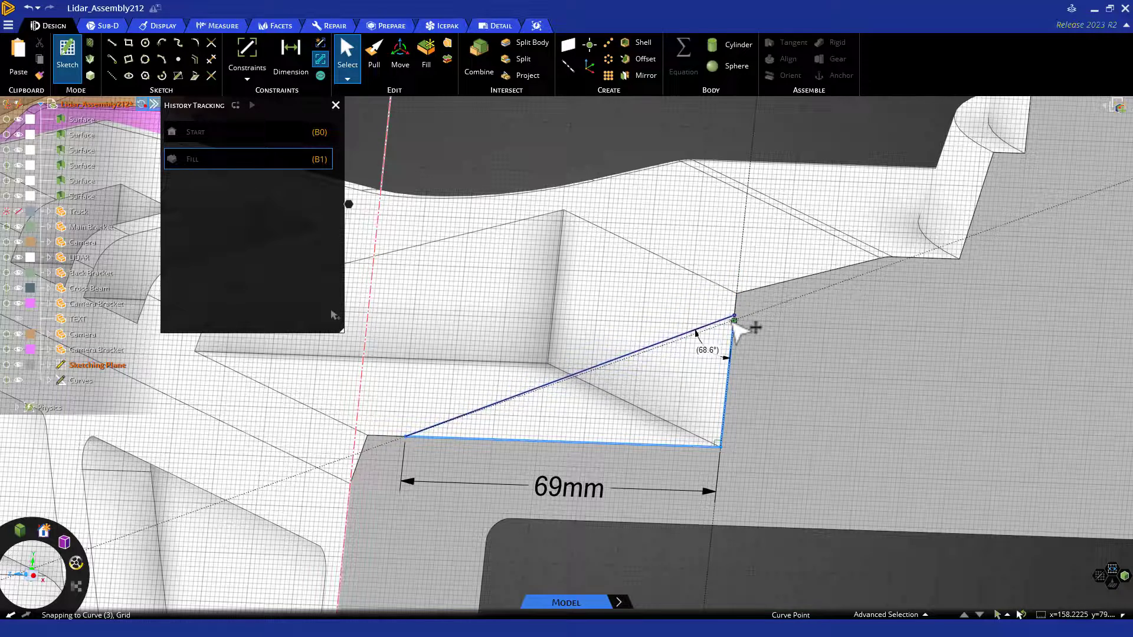
left_click_drag(429, 436, 461, 445)
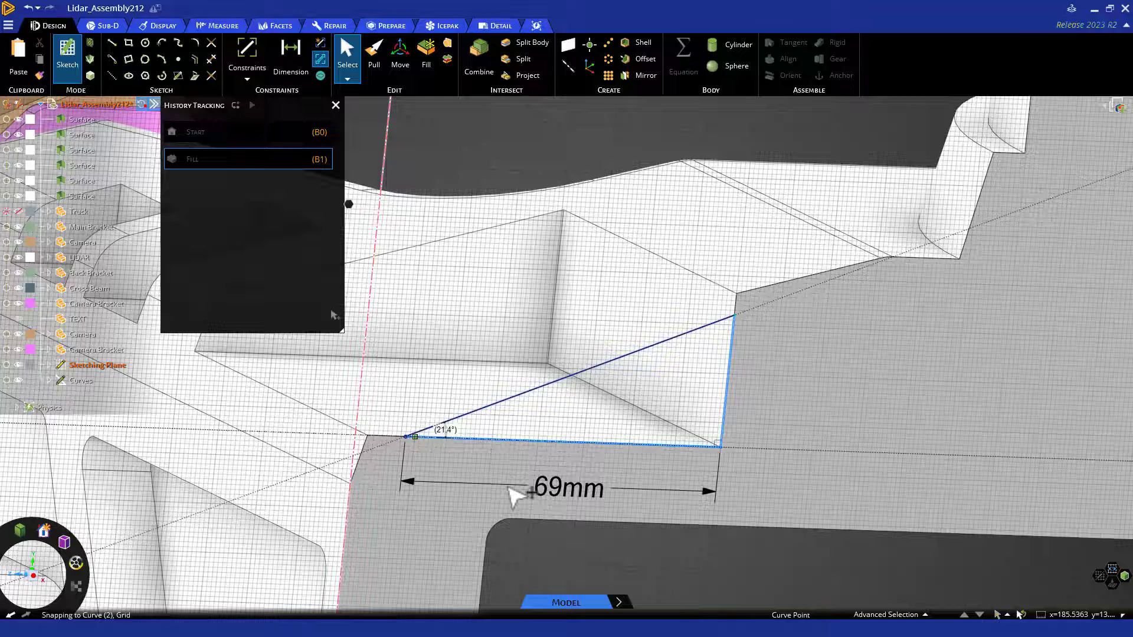
key("d")
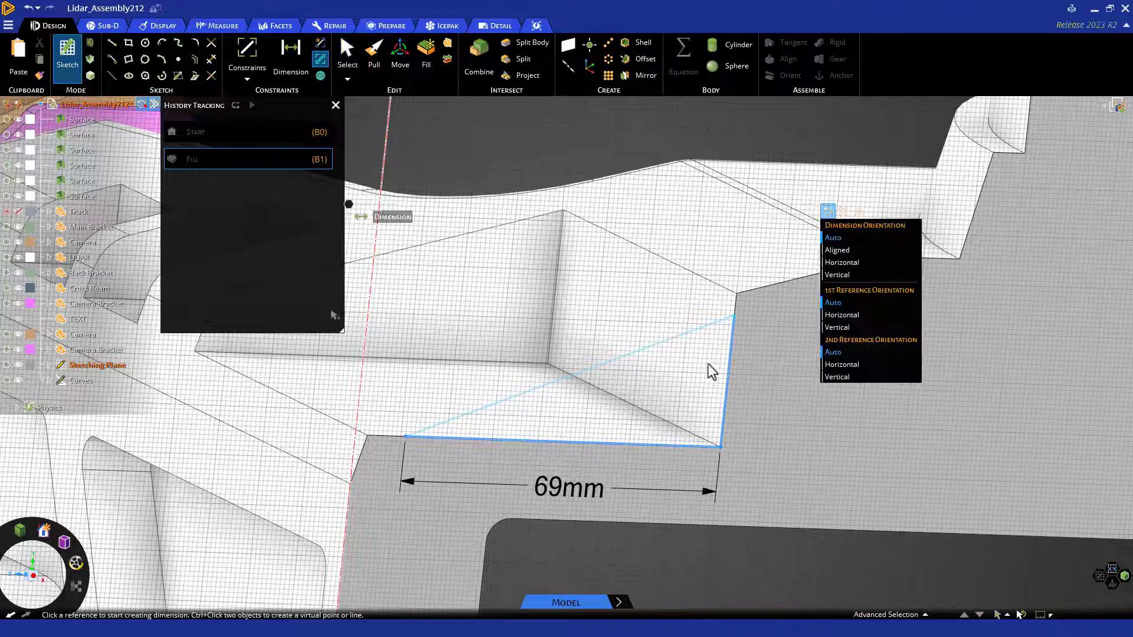
left_click(728, 379)
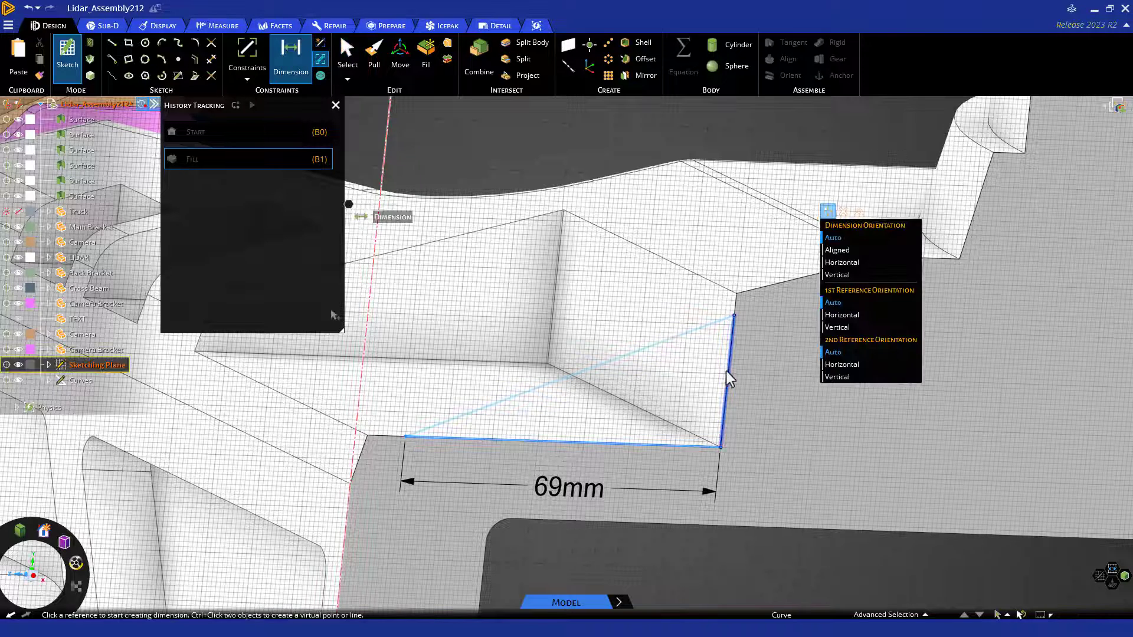
left_click(738, 299)
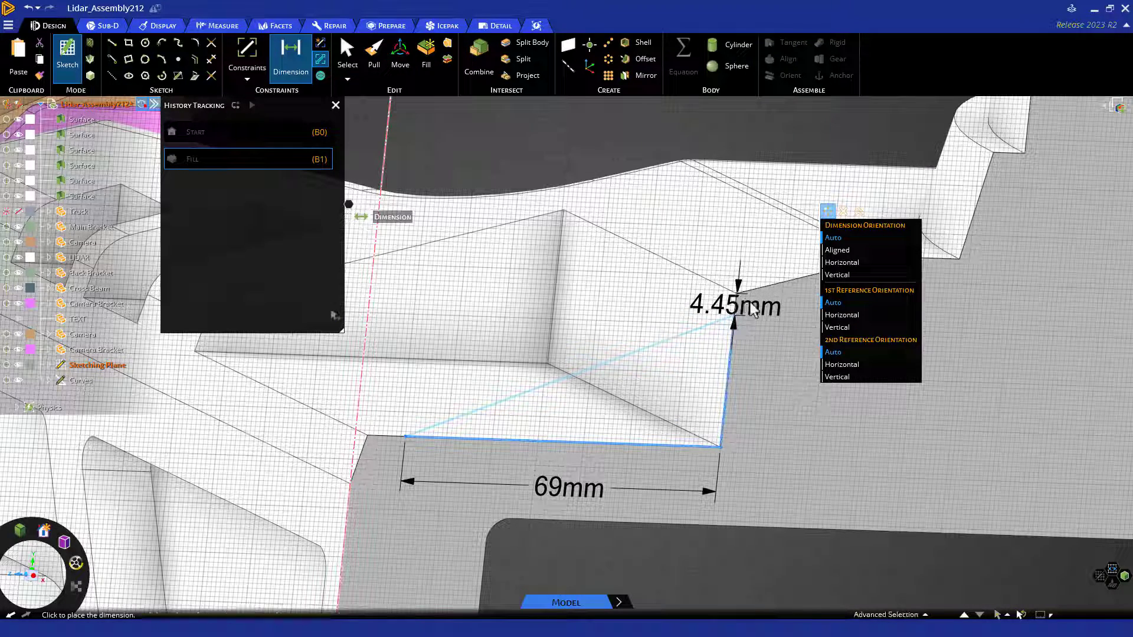
left_click(760, 447)
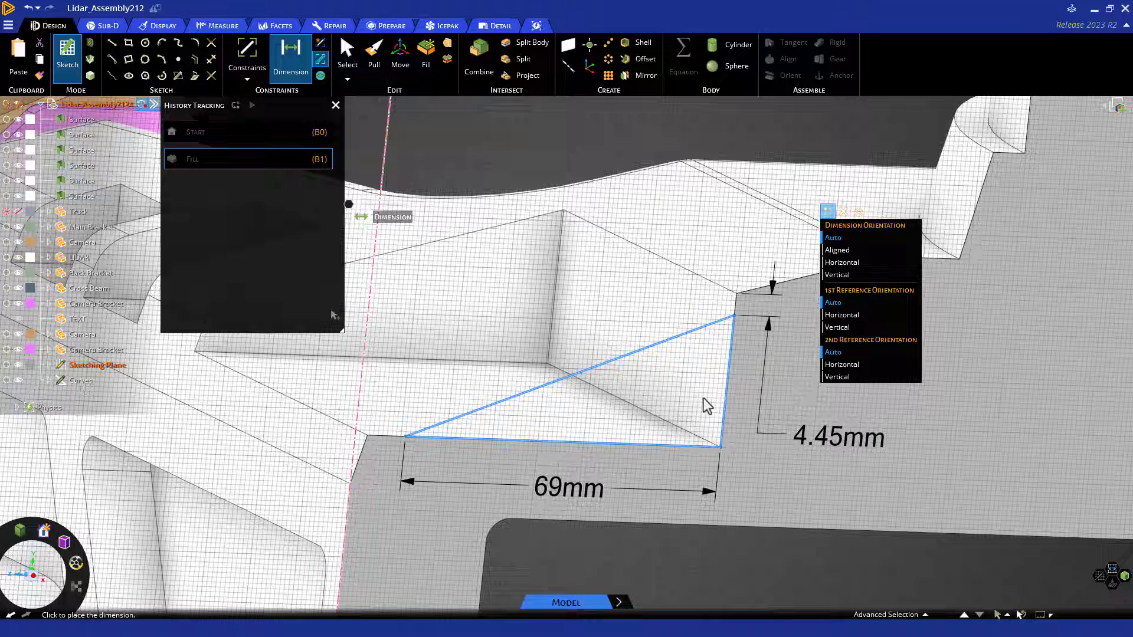
left_click(635, 436)
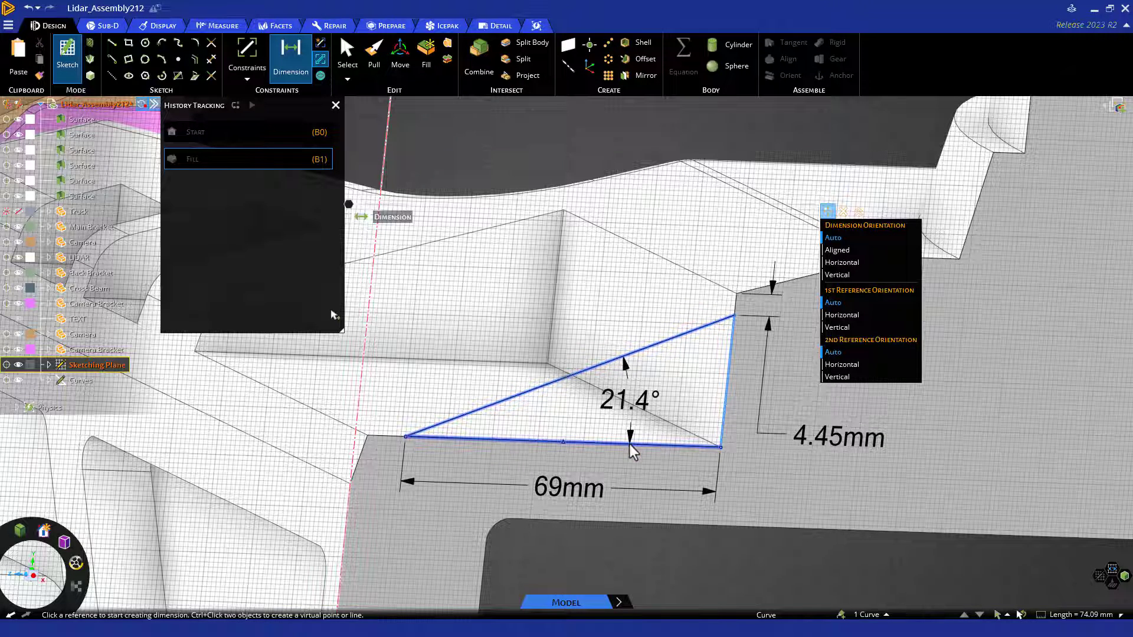
left_click(631, 443)
left_click(657, 415)
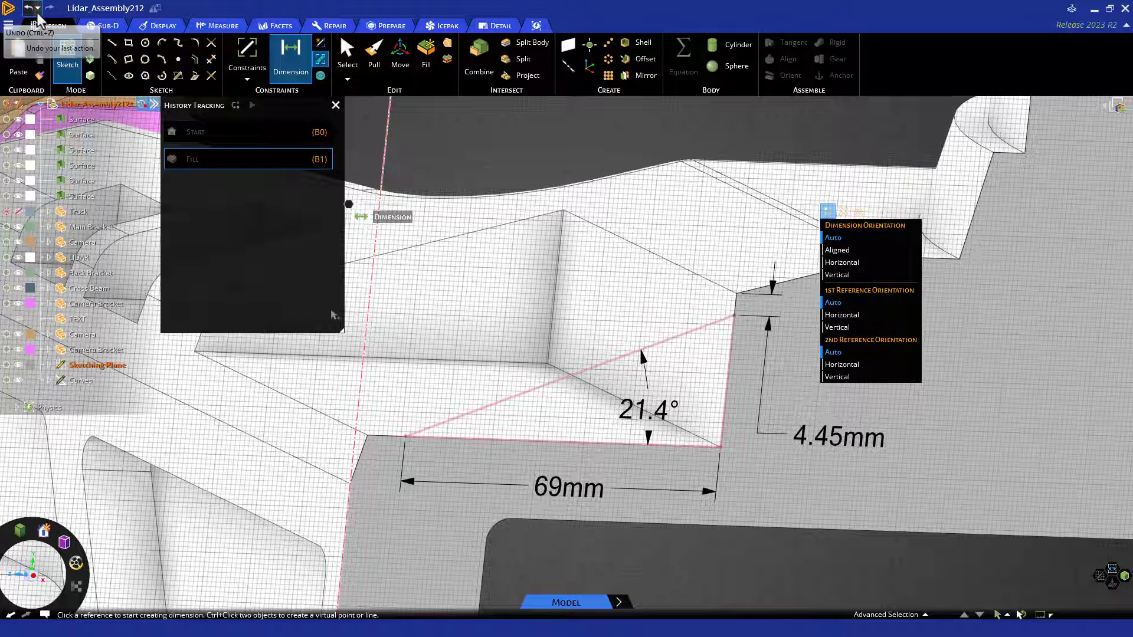
key("Escape")
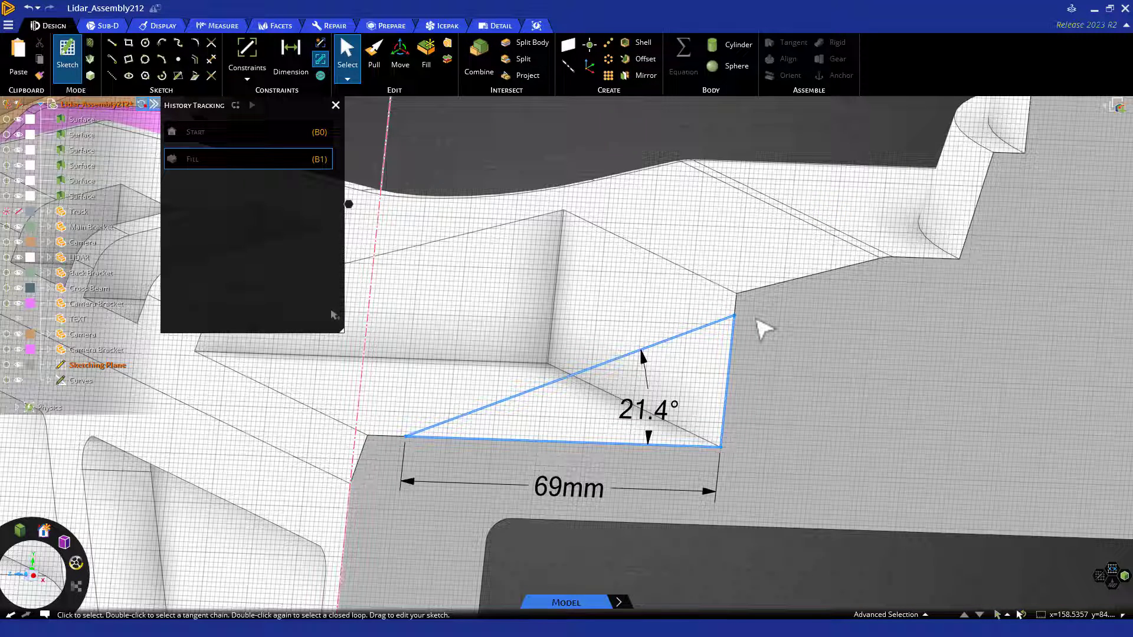
Delete the corner constraint and change the angle dimension to 20°
left_click(321, 76)
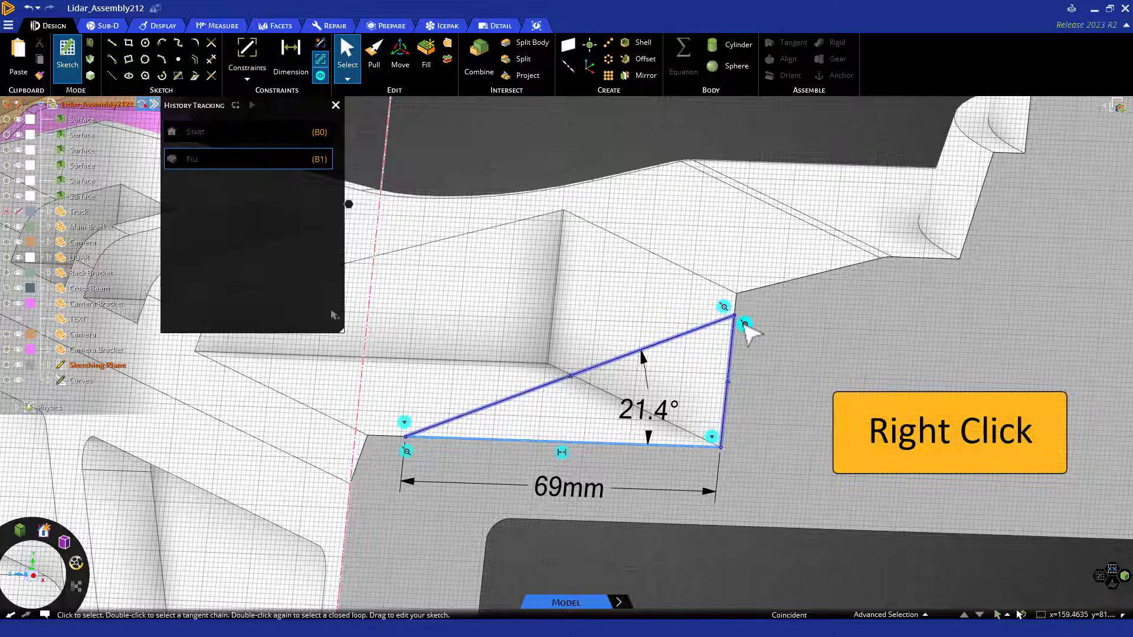
right_click(745, 324)
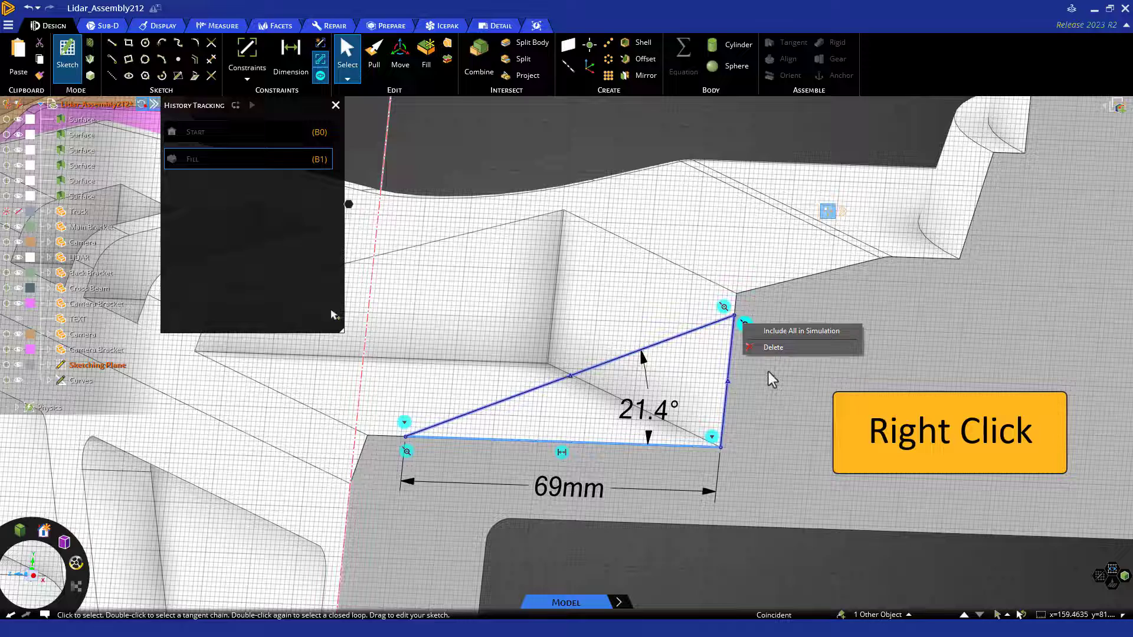
left_click(767, 348)
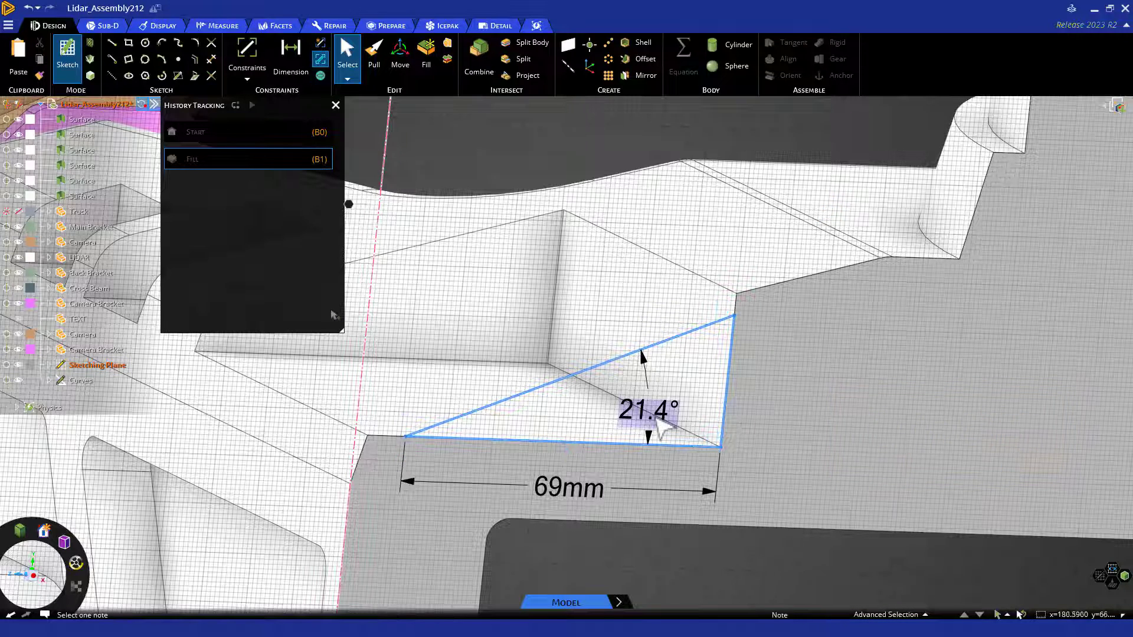
left_click(656, 414)
type("20")
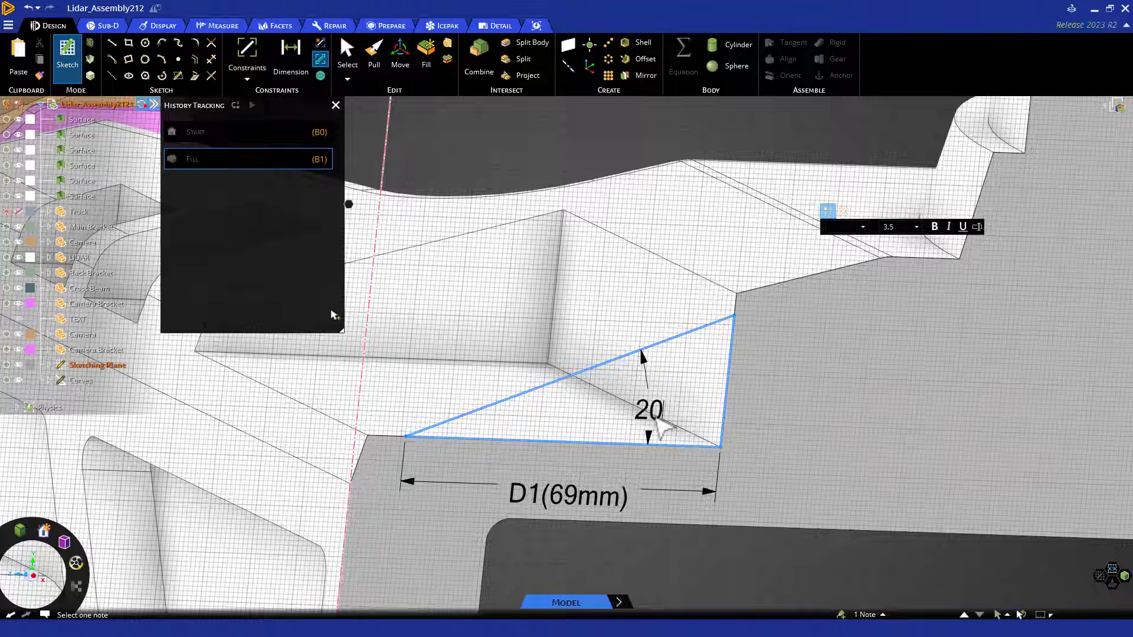
key("Return")
left_click(660, 420)
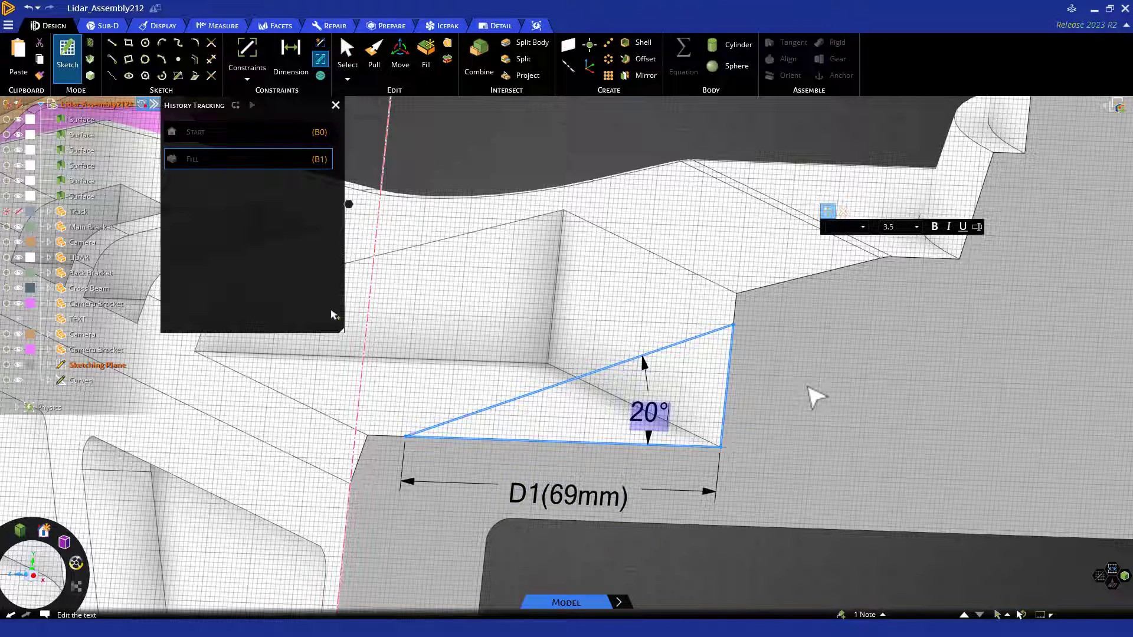
key("Escape")
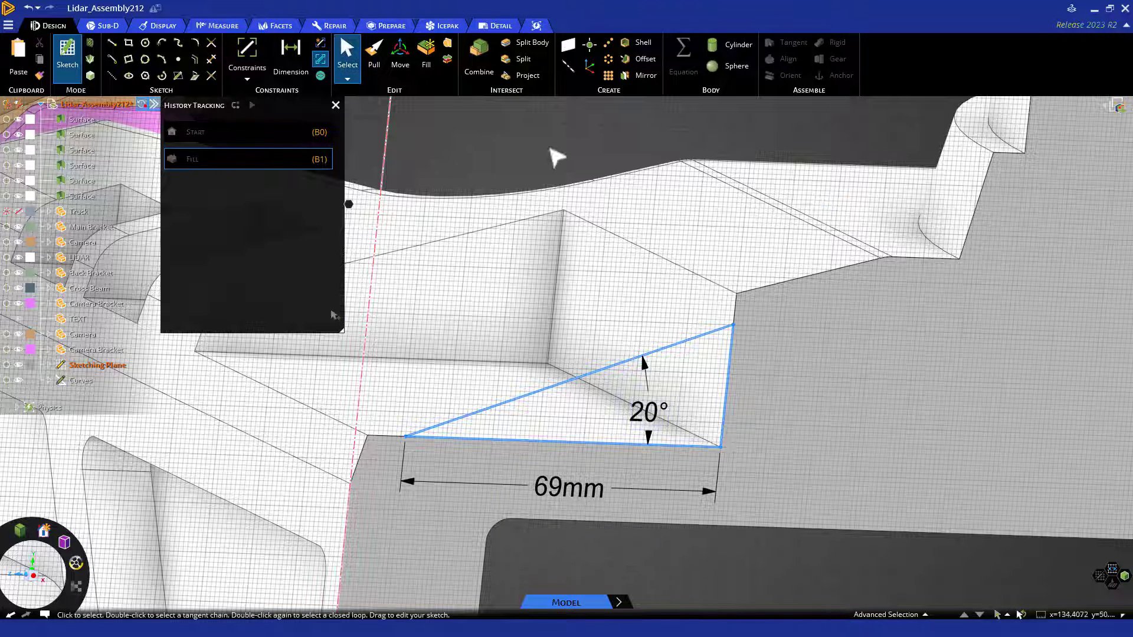
Toggle the constraint markers off again and enable Autoconstrain for the triangle sketch
left_click(320, 77)
left_click(320, 78)
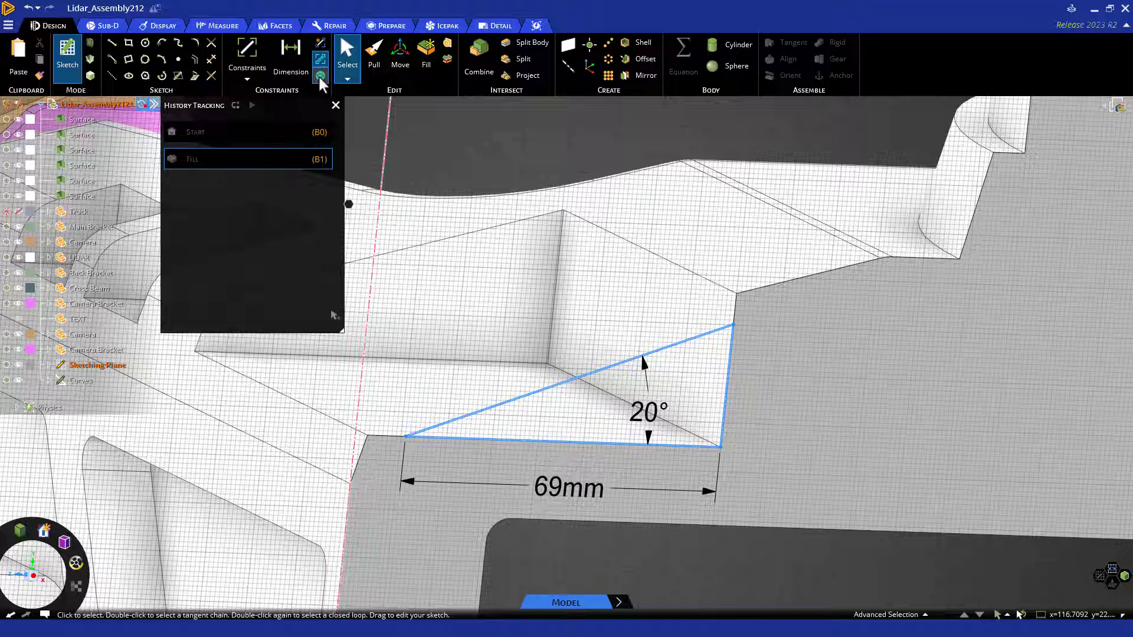
left_click(320, 58)
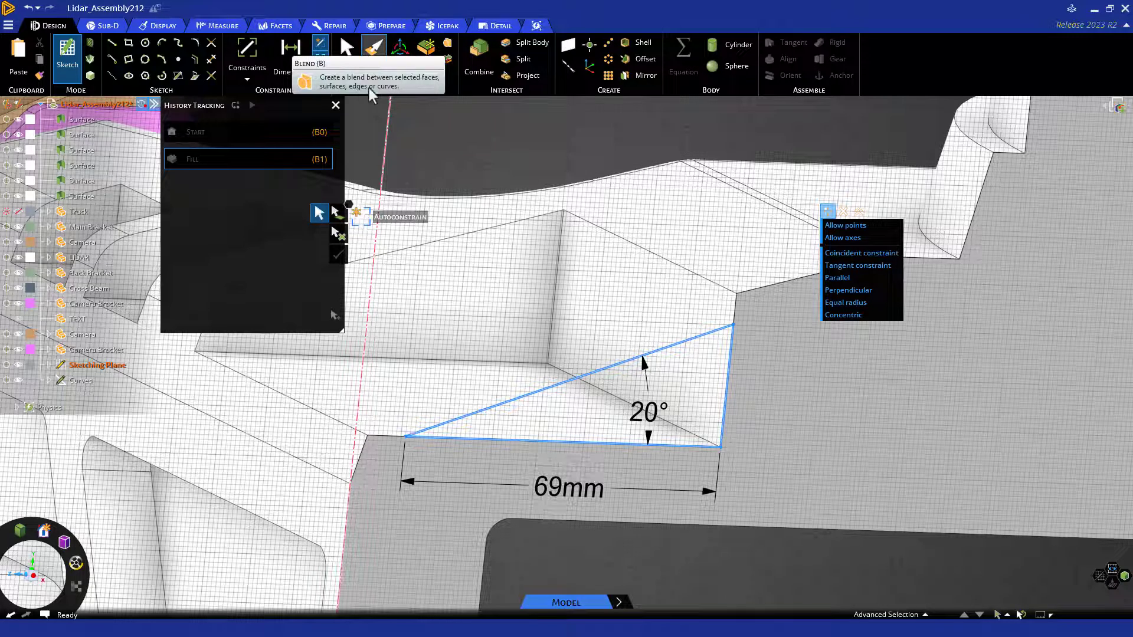
Pull the triangle face with the Thicken option into a wedge about 19.32 mm thick
left_click(375, 65)
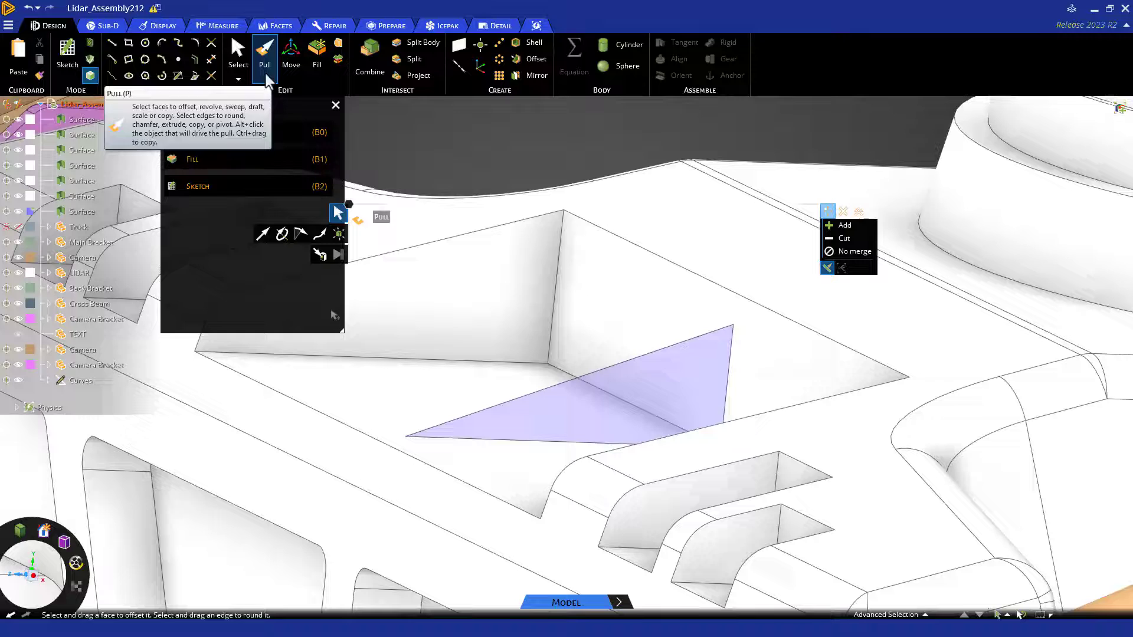
left_click(667, 381)
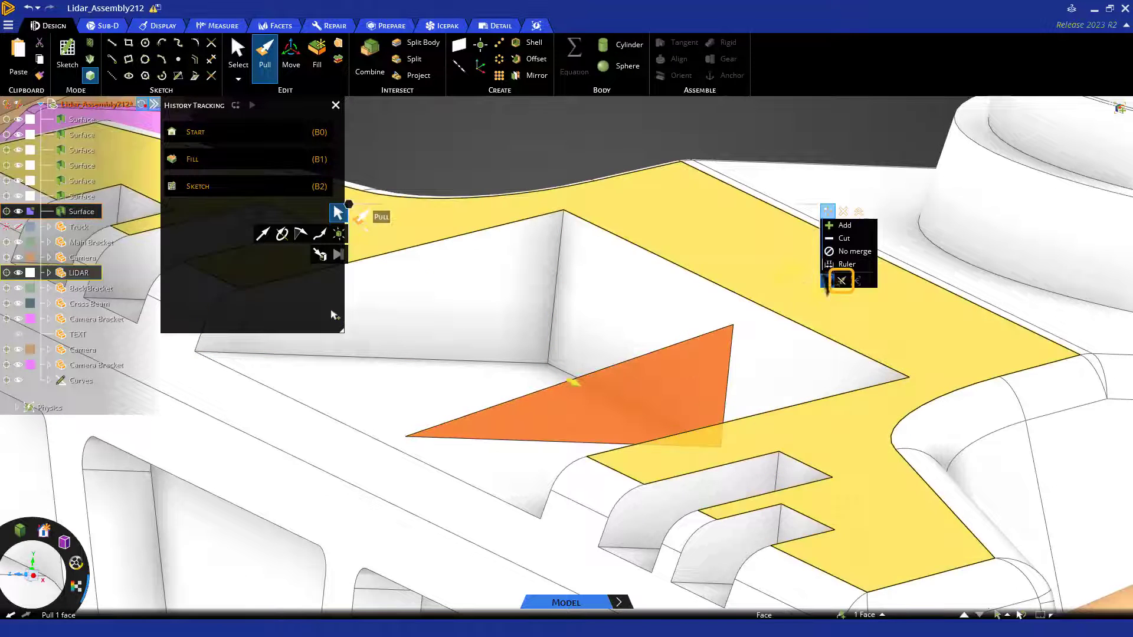
left_click(842, 282)
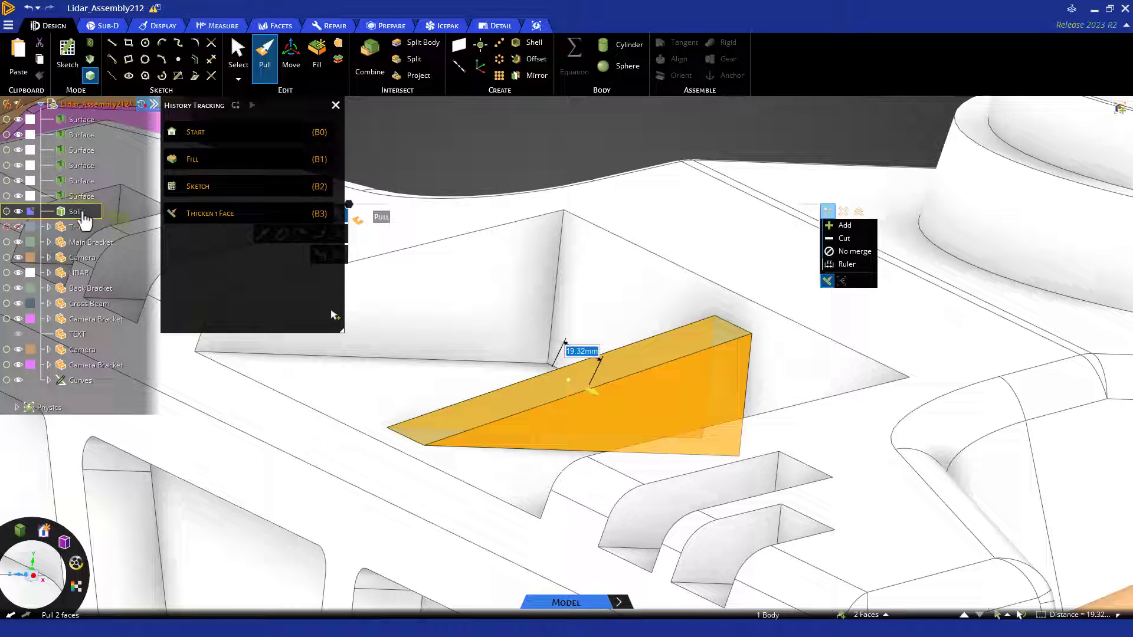
left_click(370, 65)
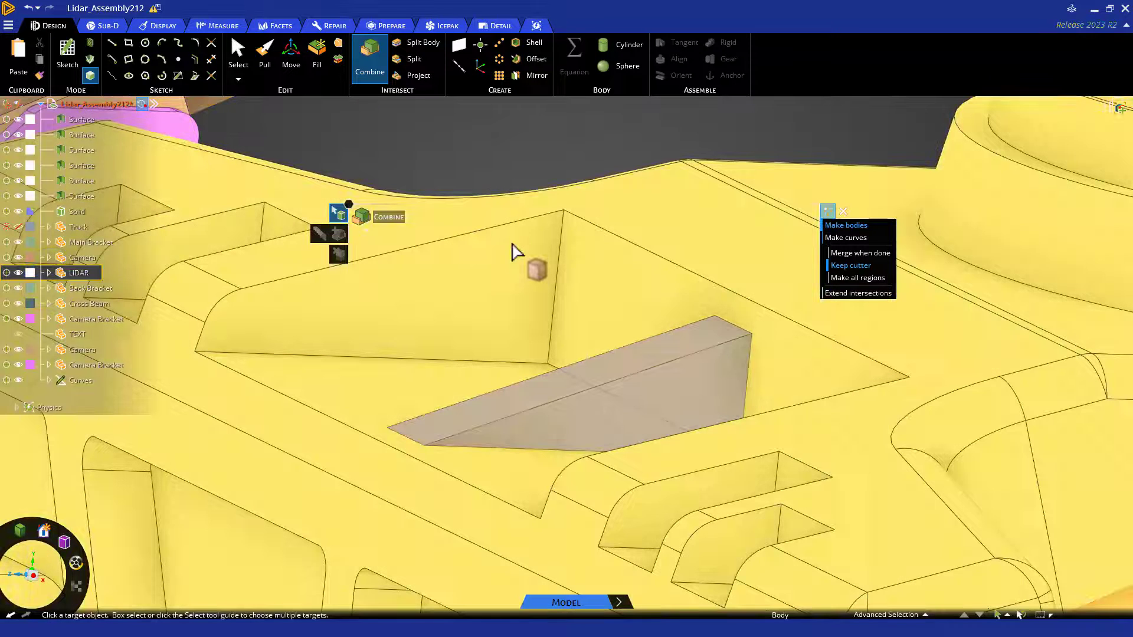
Merge the wedge rib into the LIDAR body with Combine, then show History Tracking
left_click(512, 264)
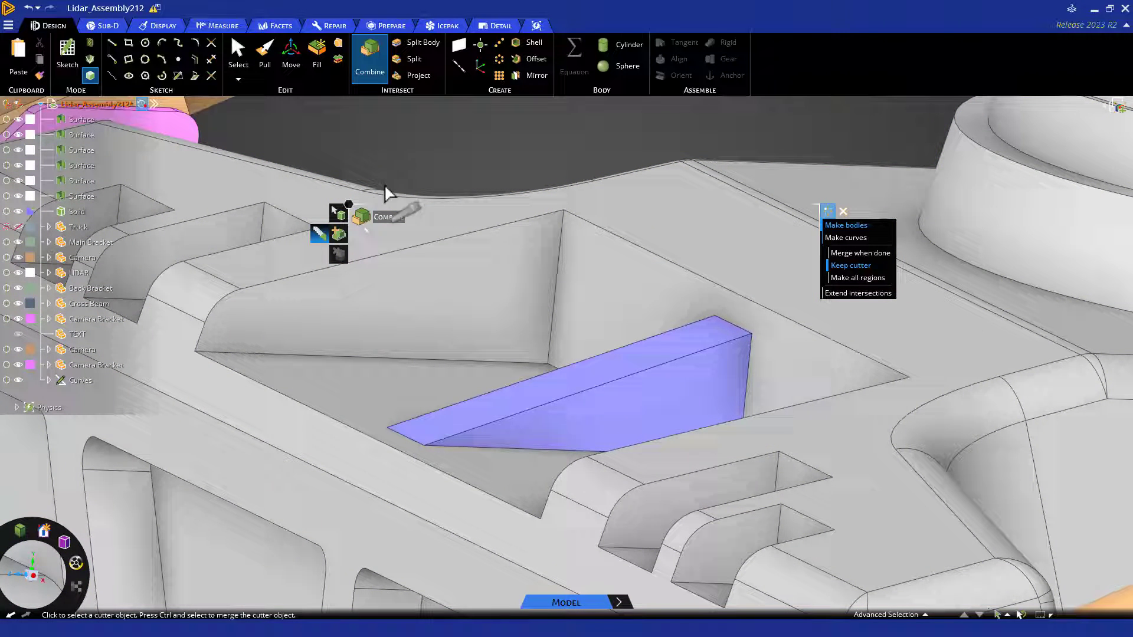
left_click(347, 235)
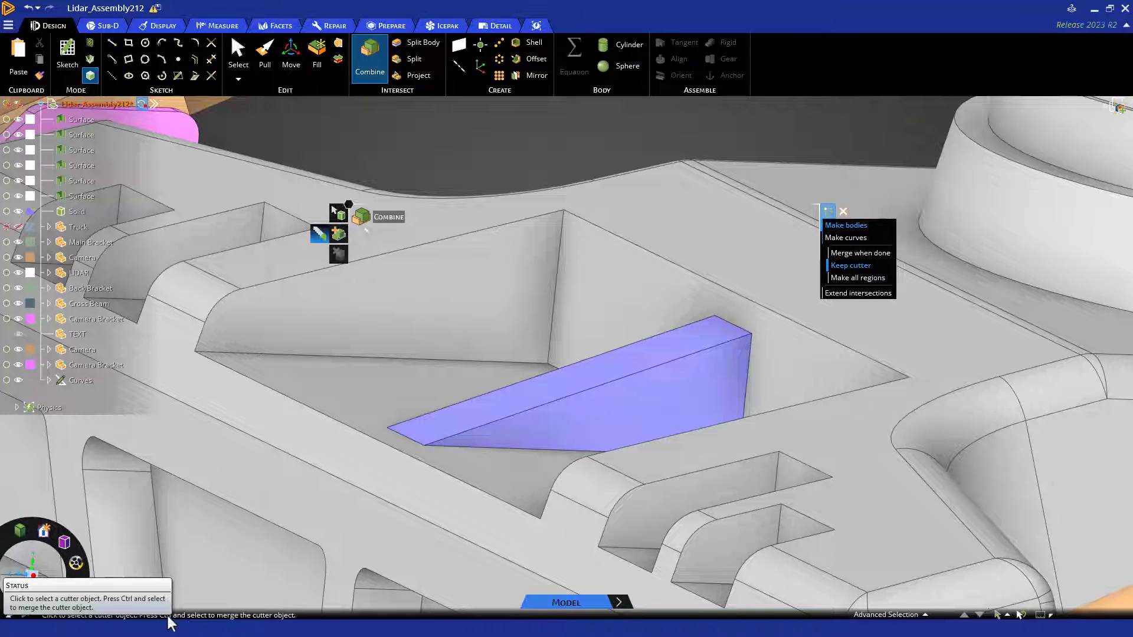
left_click(695, 372)
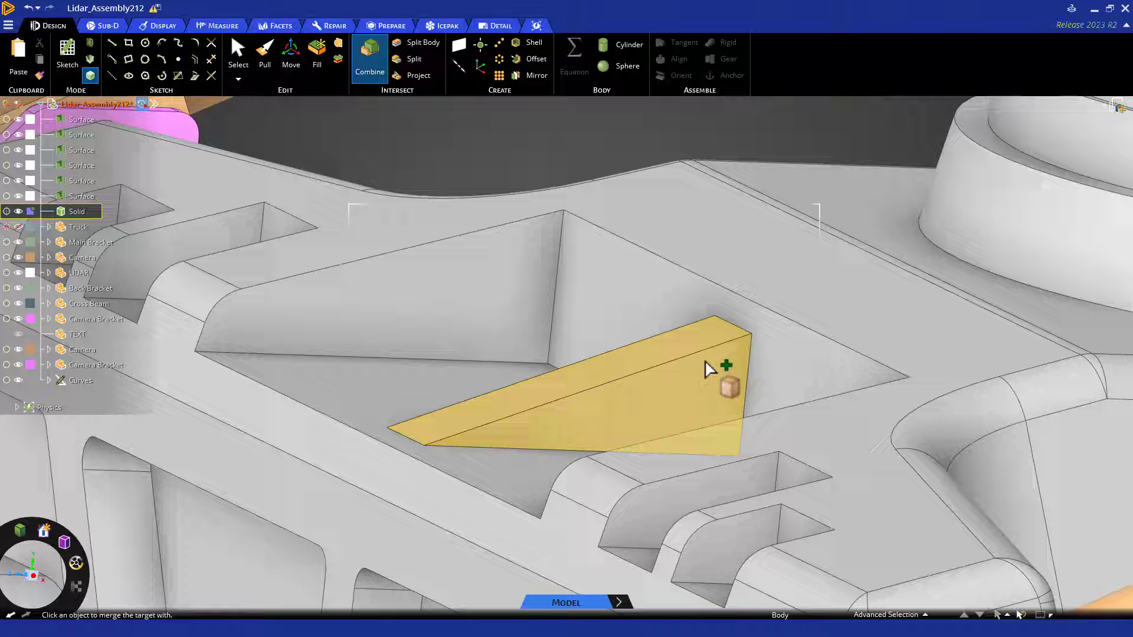
left_click(708, 370)
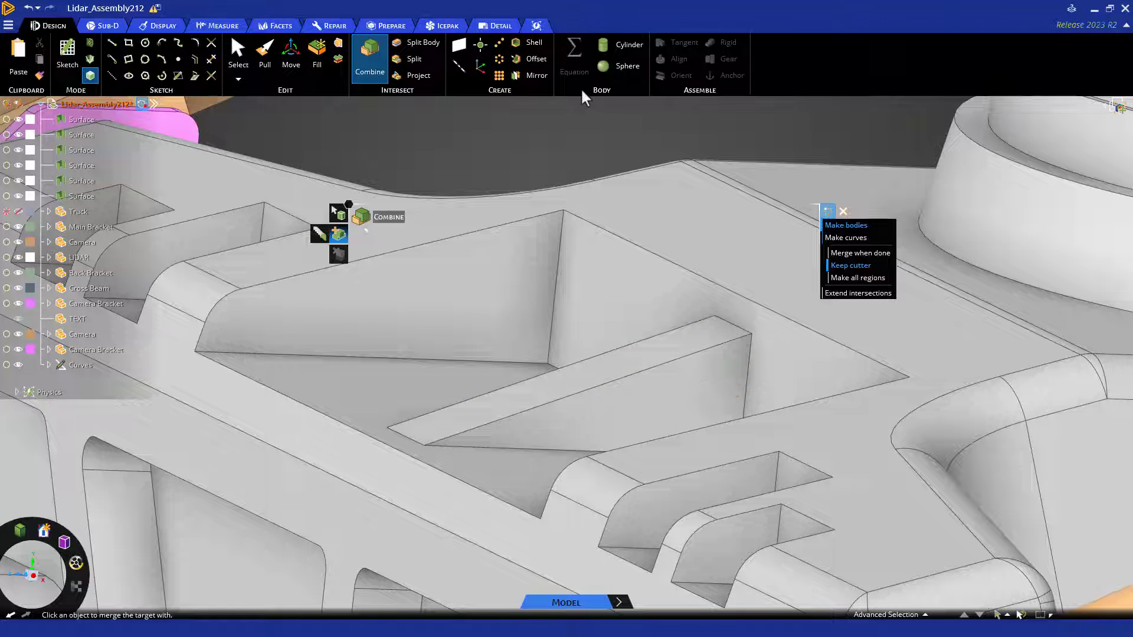
left_click(153, 107)
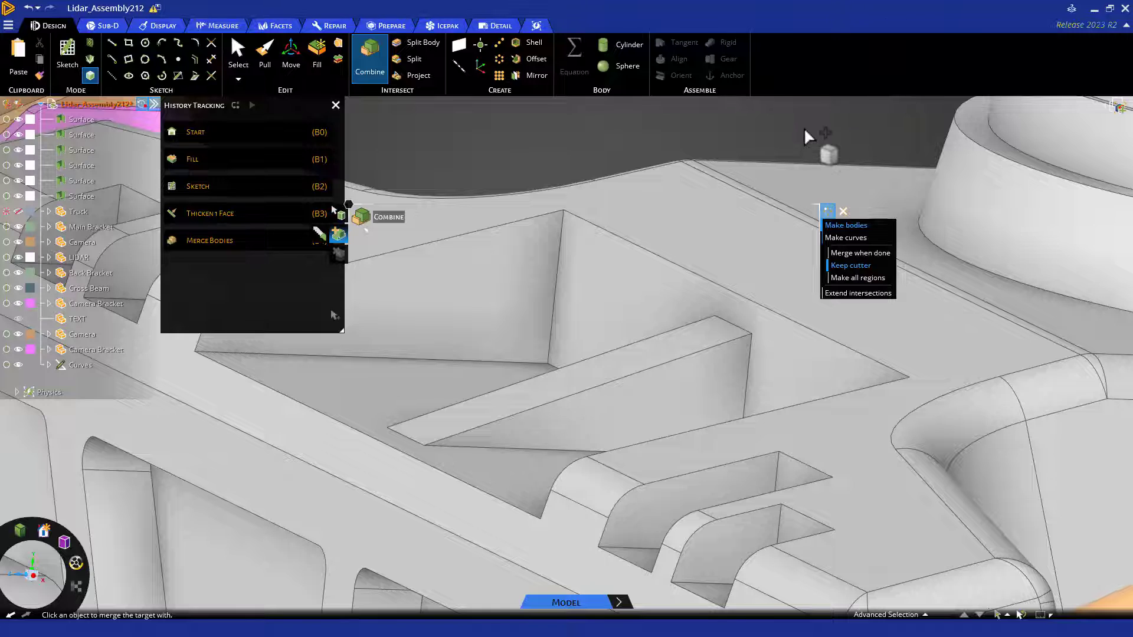
Enter 10 as the Thicken 1 Face (B3) value, changing the rib from 9.66 mm to 20 mm
left_click(278, 215)
left_click(280, 205)
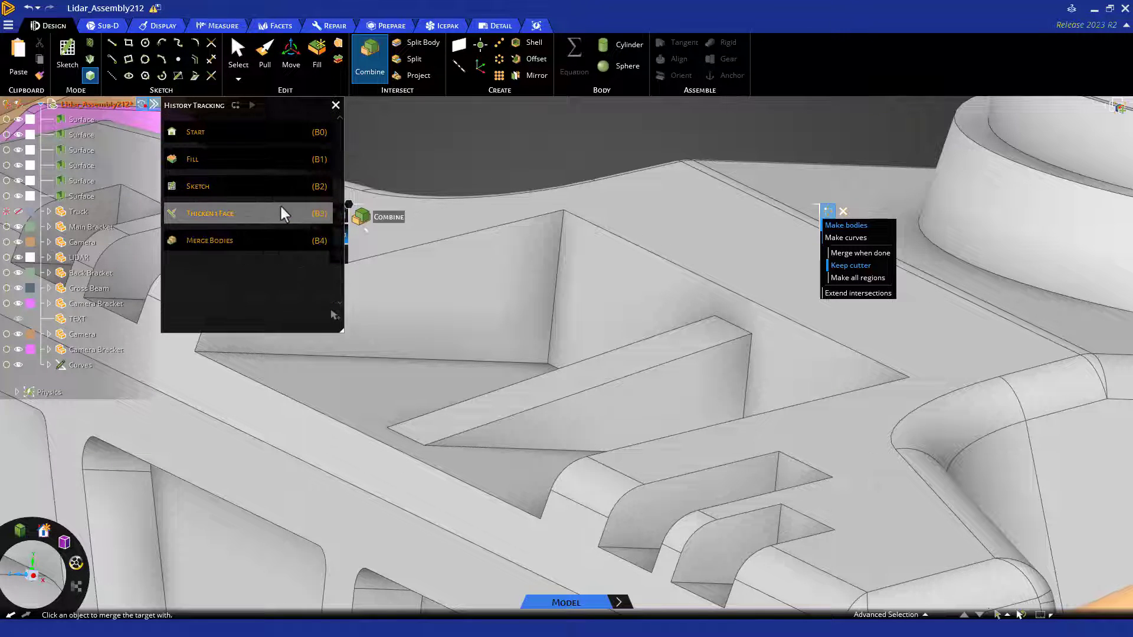
left_click(282, 187)
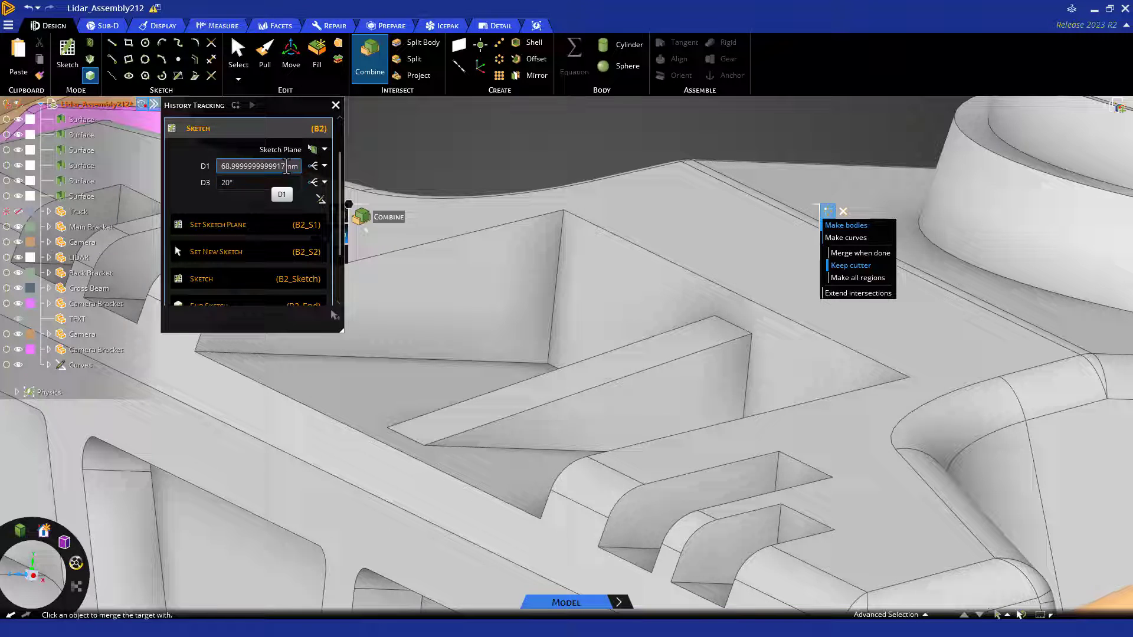
left_click(288, 183)
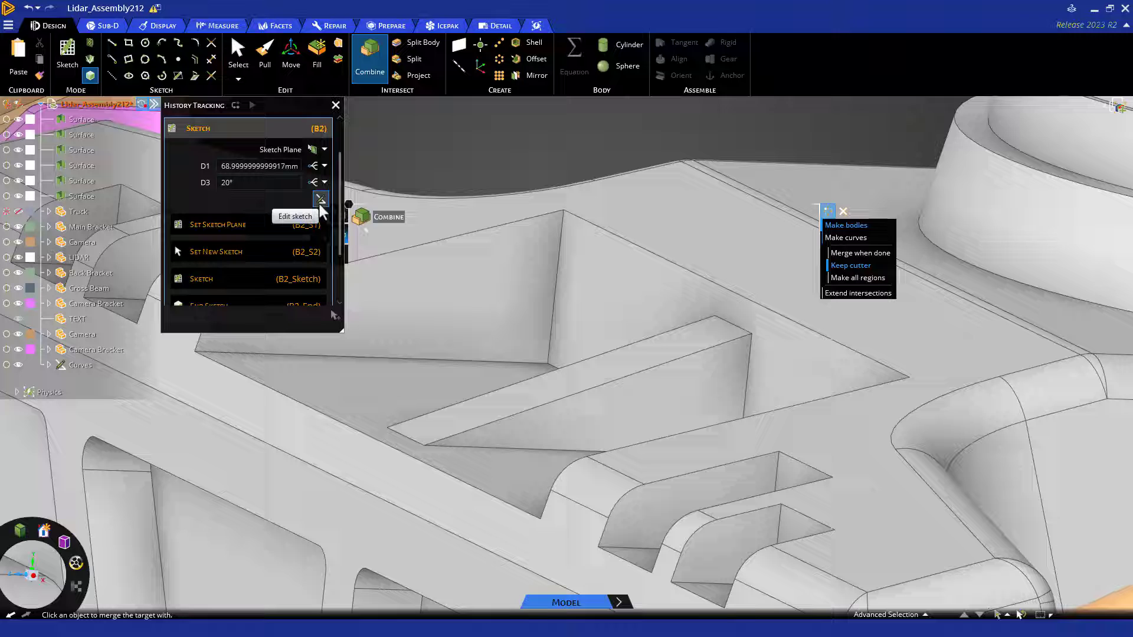
scroll(303, 278, "up", 2)
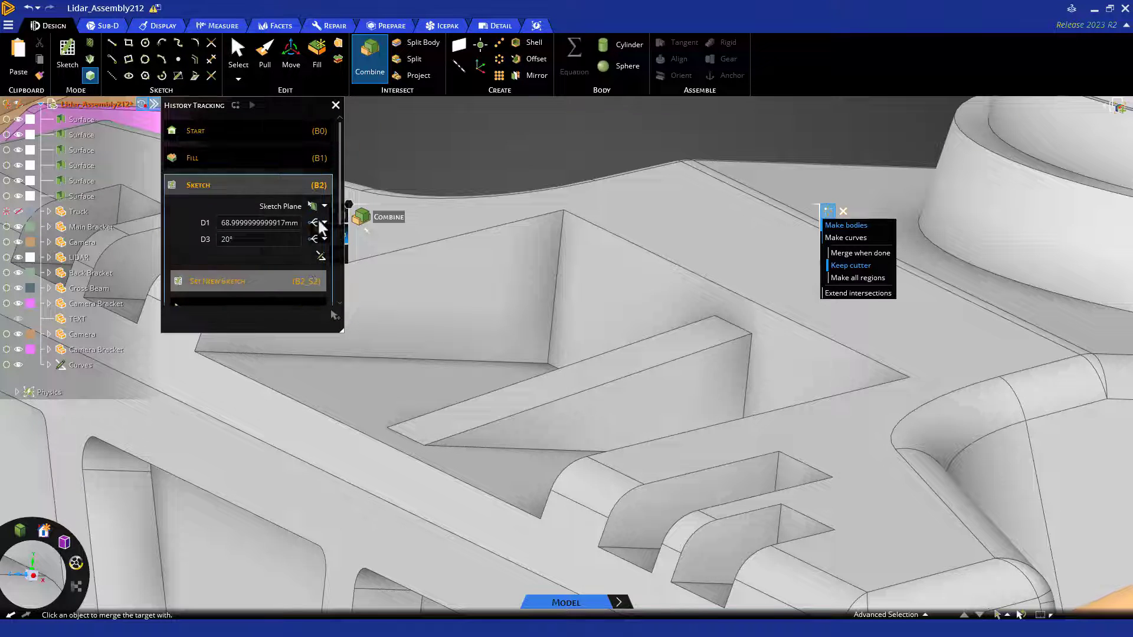
left_click(275, 194)
left_click(264, 214)
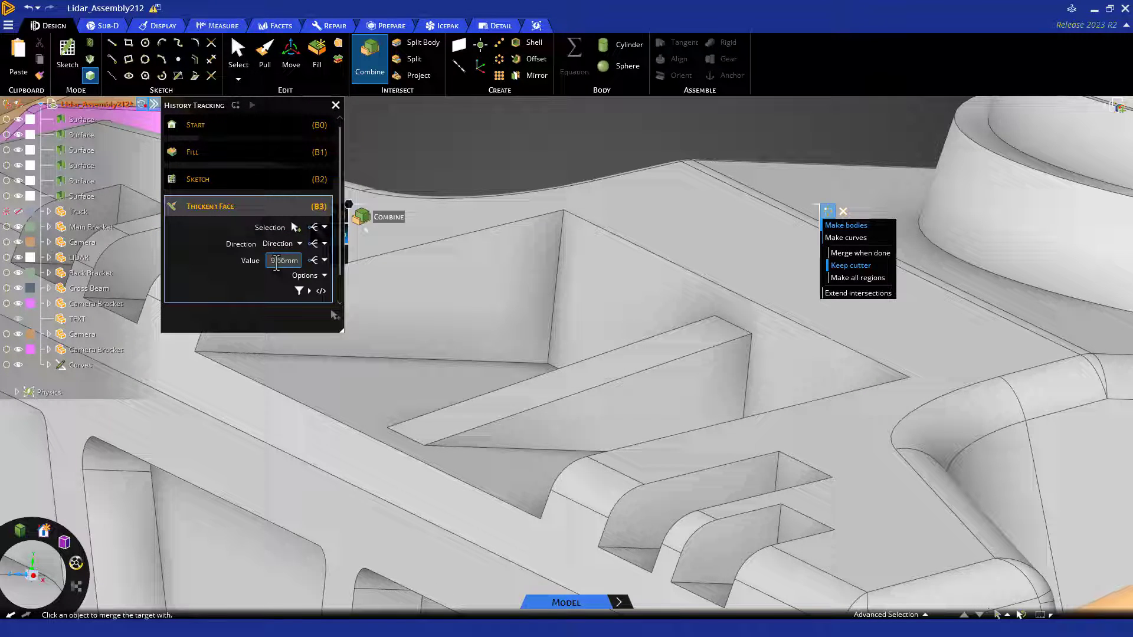
left_click(277, 263)
type("10")
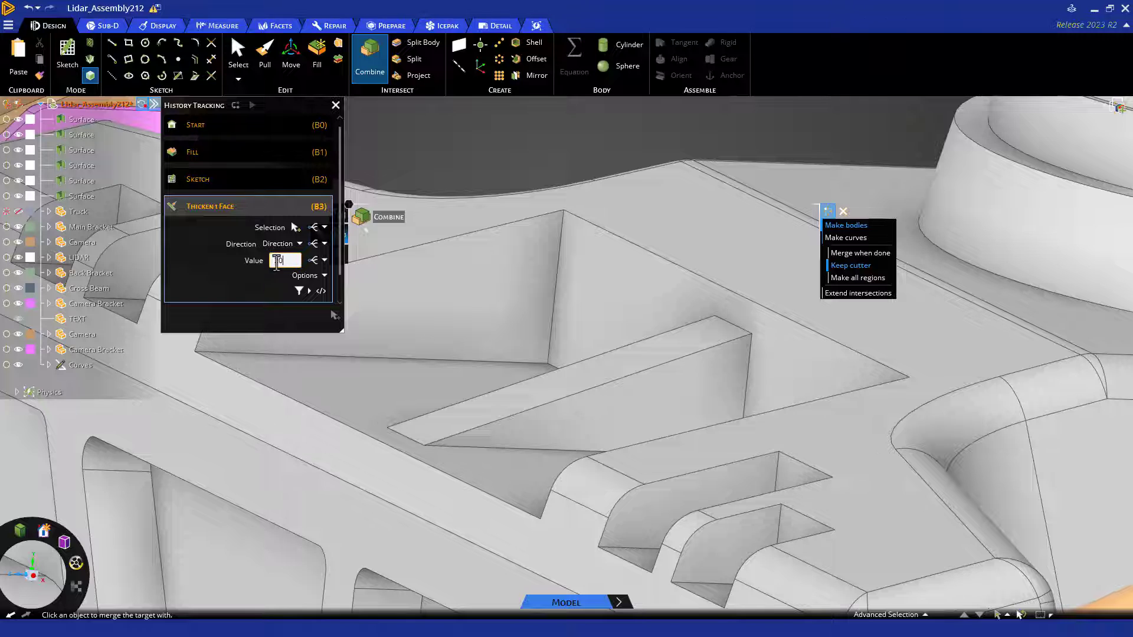
key("Return")
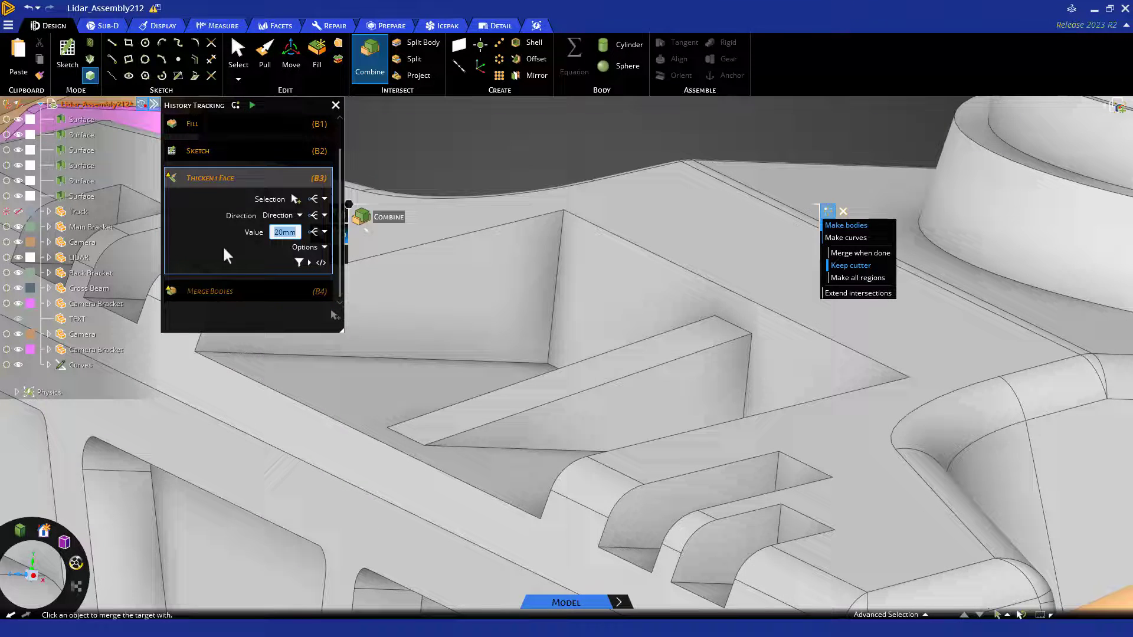
Rebuild the history, make the 20mm thickness parameter B3_P1, and link Sketch dimension D1 to it
left_click(252, 105)
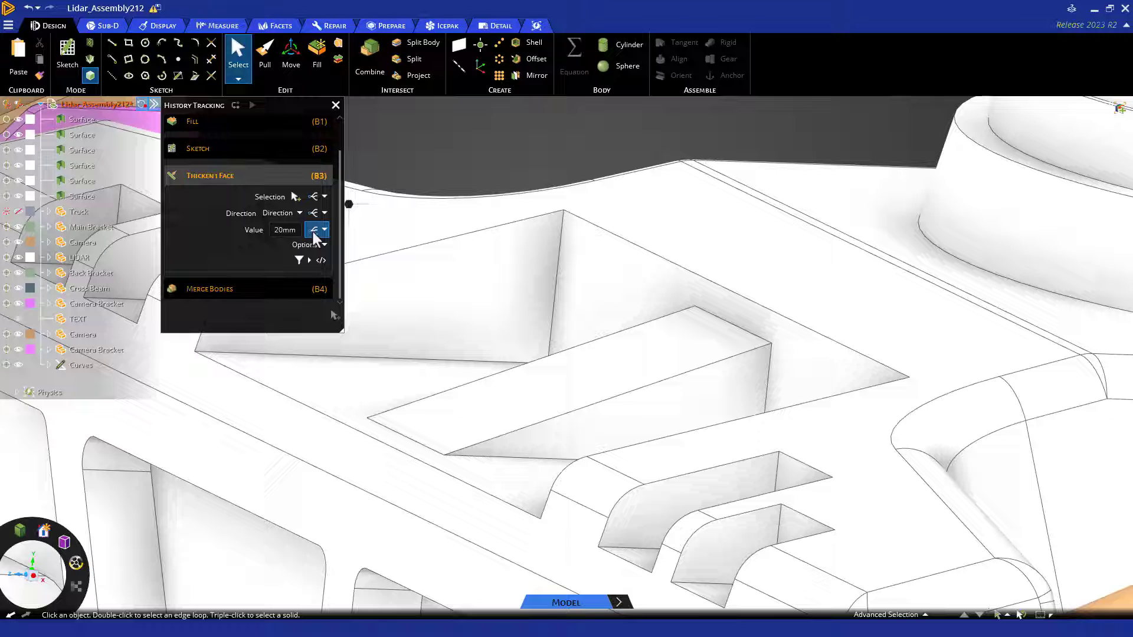
left_click(315, 230)
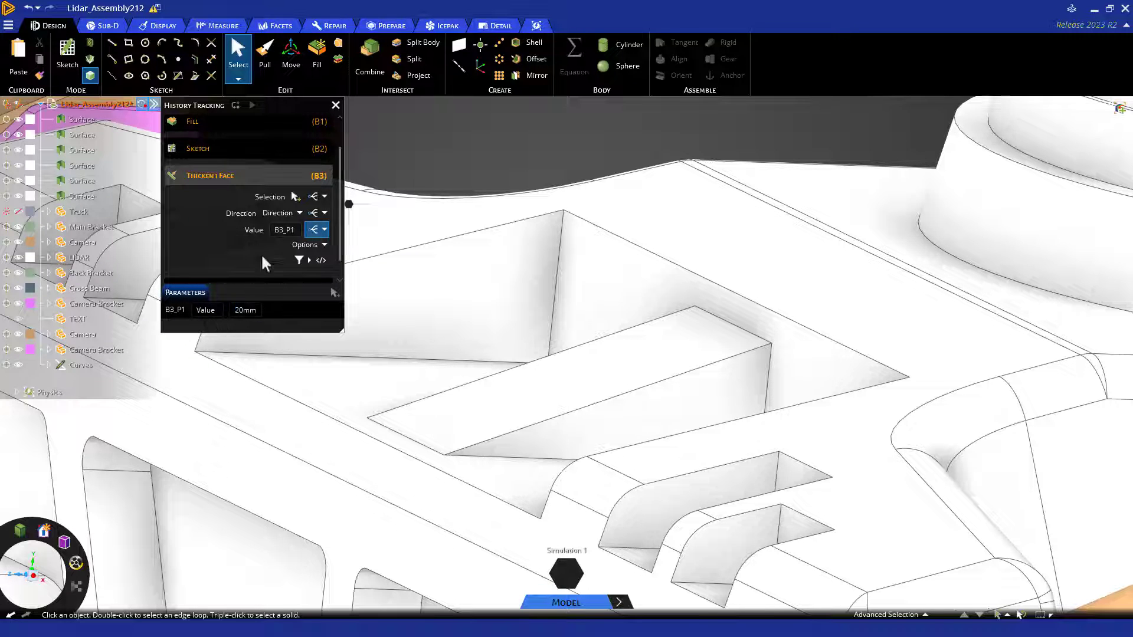
left_click(271, 177)
left_click(272, 186)
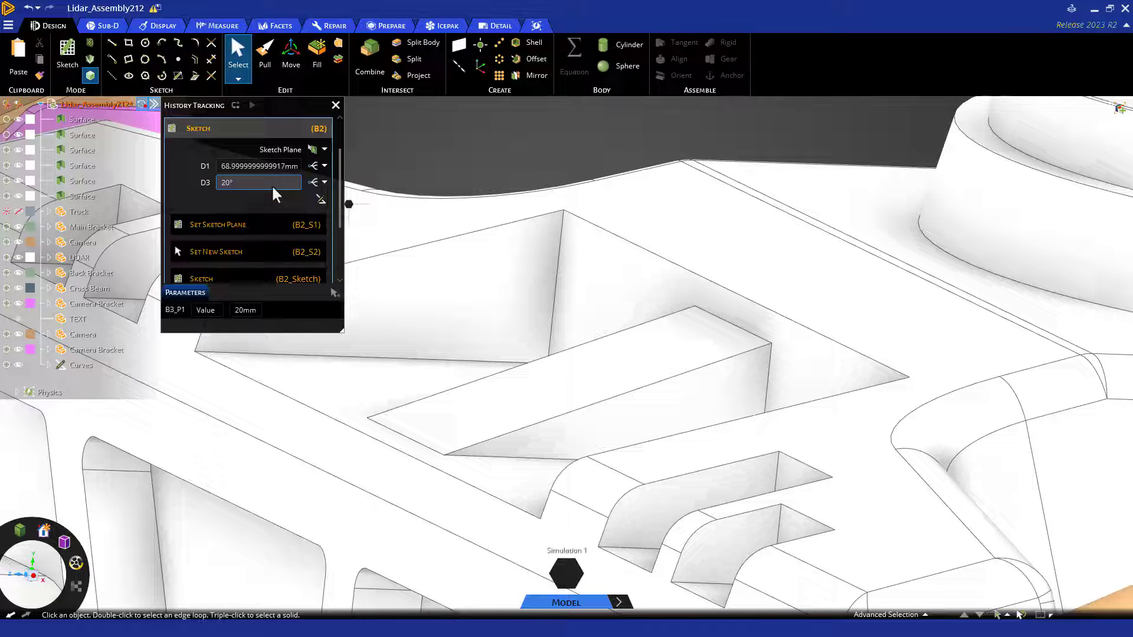
left_click(325, 166)
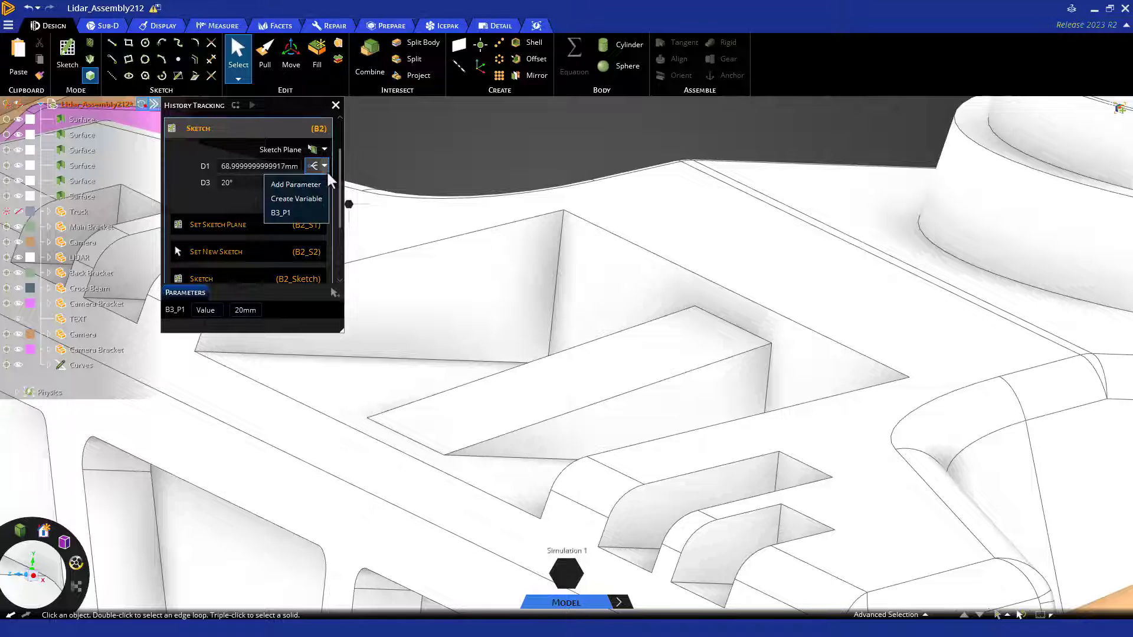
left_click(317, 215)
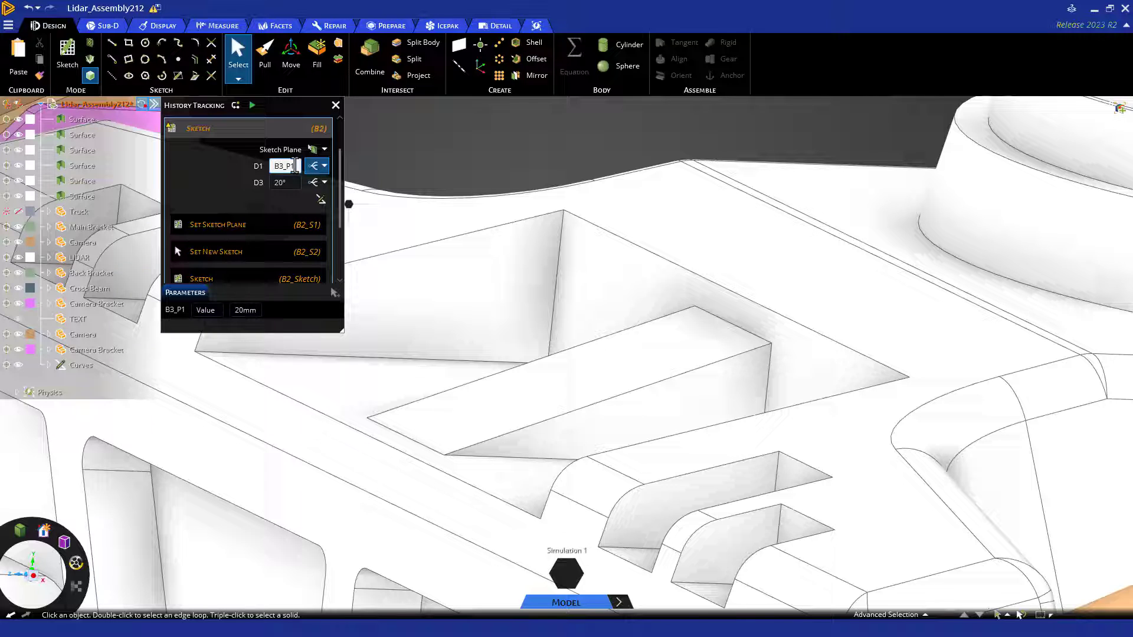
Change D1 to B3_P1 + 50mm and turn the 20° angle D3 into a parameter
left_click(295, 166)
type("+50")
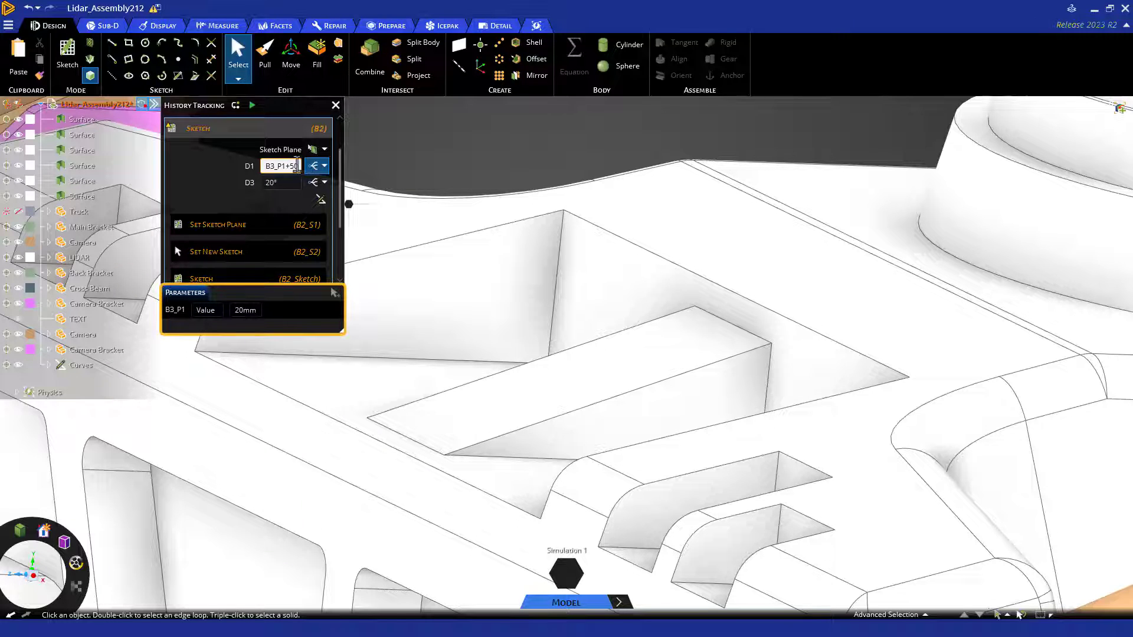
key("Return")
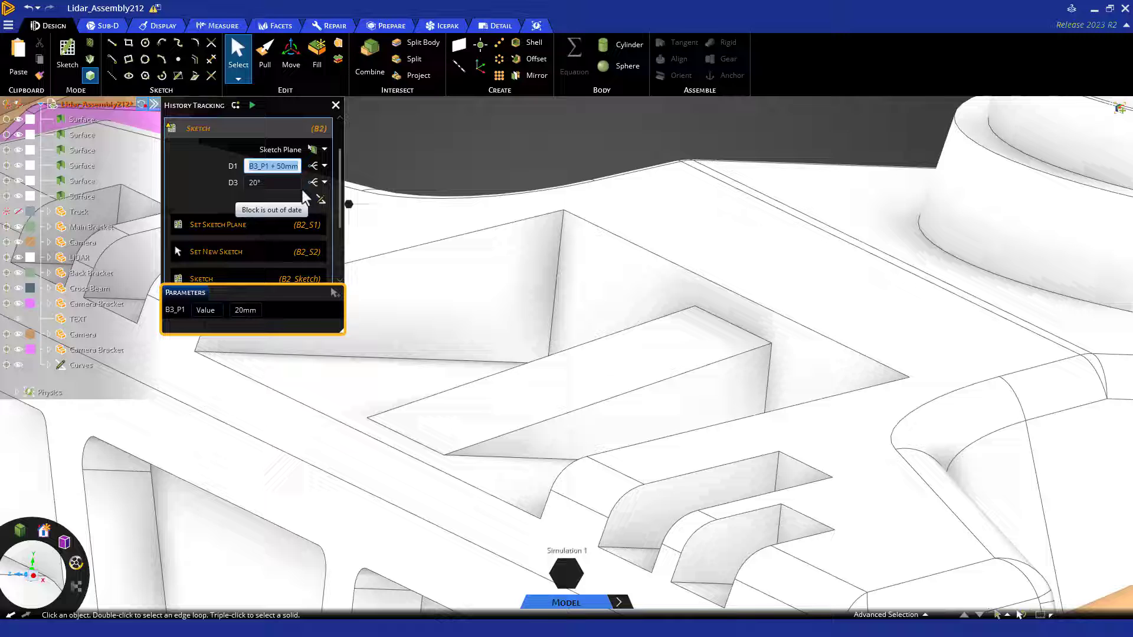
left_click(313, 182)
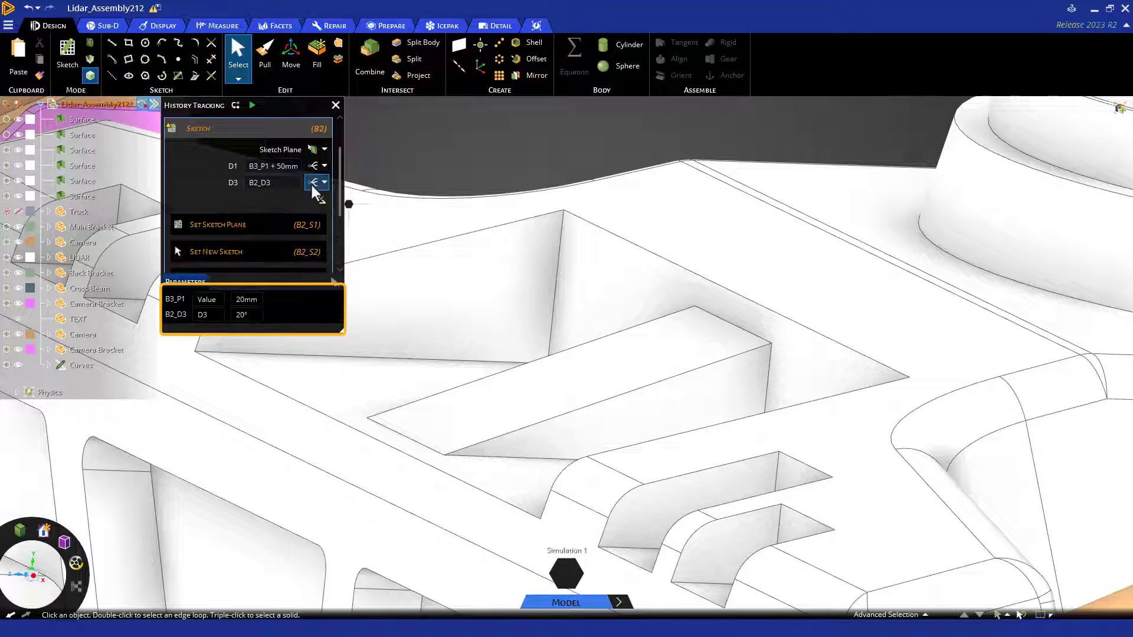